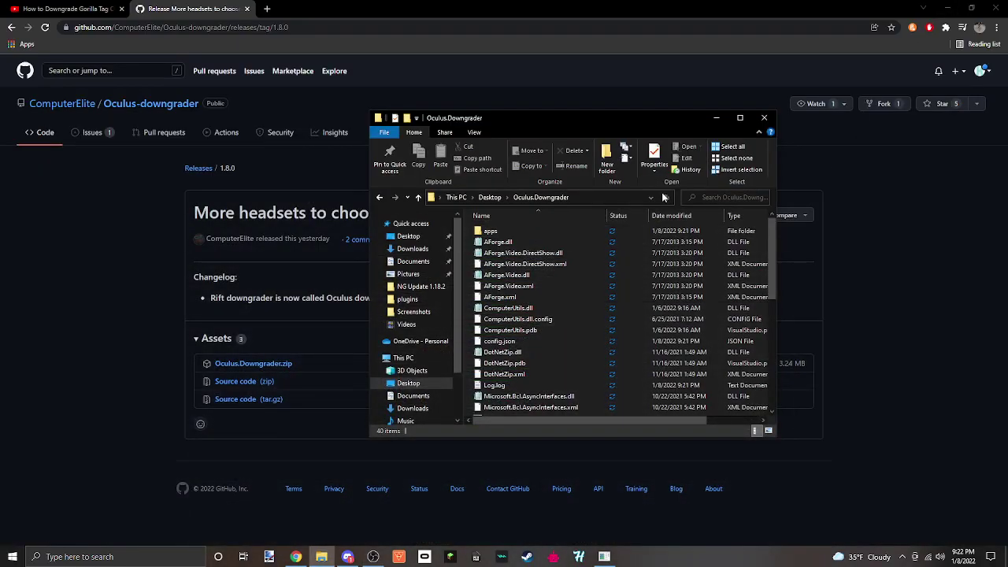
Step: Close the Oculus.Downgrader folder window and select the Oculus-downgrader repository name
click(764, 118)
drag(167, 107, 104, 106)
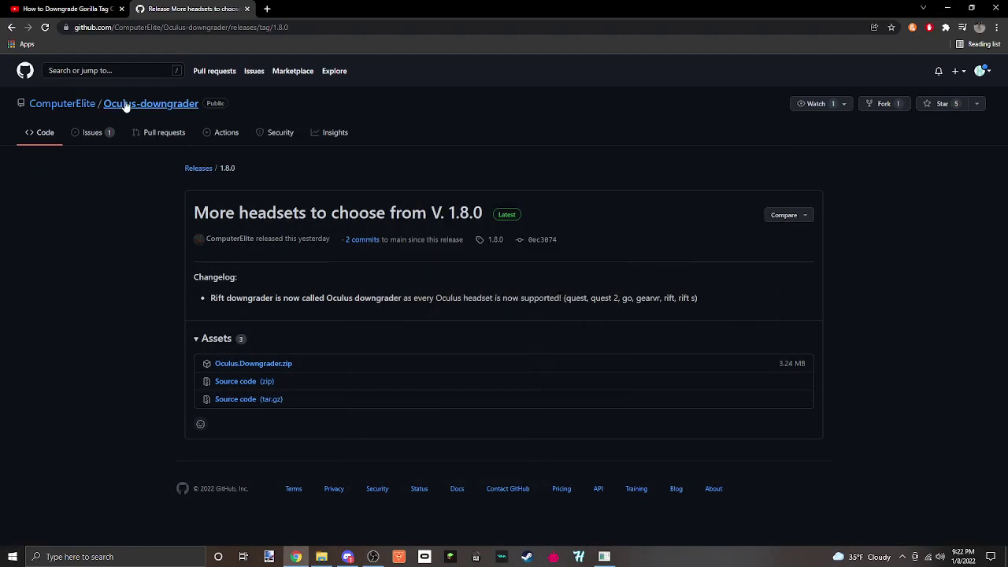
drag(166, 111, 195, 113)
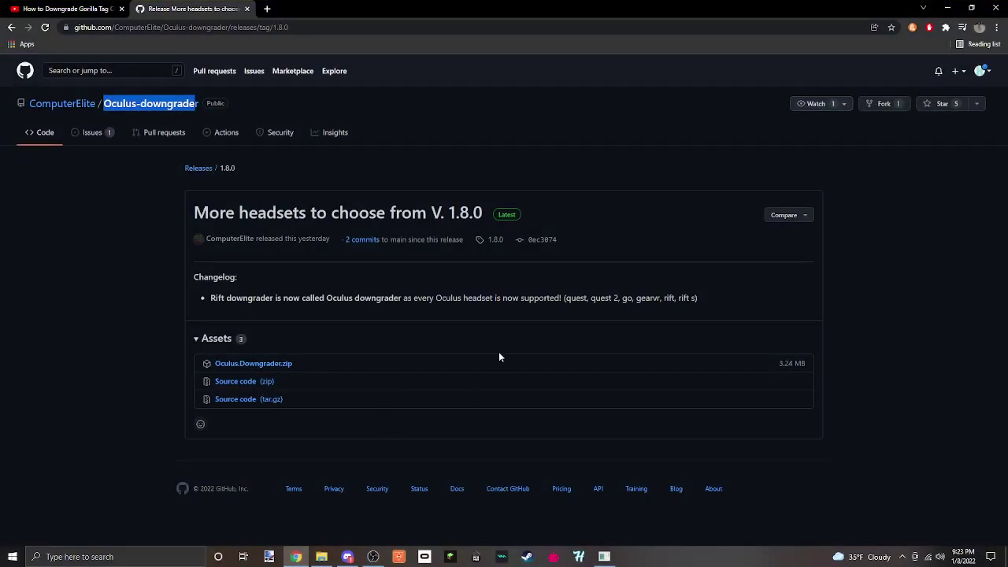
click(373, 557)
click(951, 5)
Step: Browse the repository's Pull requests and Code tabs, then go back to the 1.8.0 release page
click(162, 132)
click(47, 134)
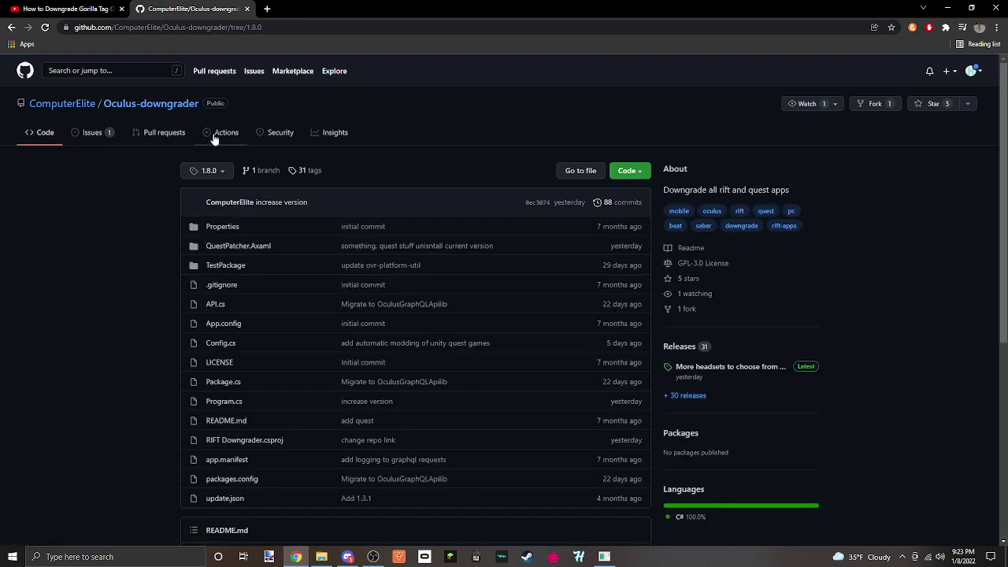
scroll(313, 344, down, 2)
scroll(314, 345, down, 2)
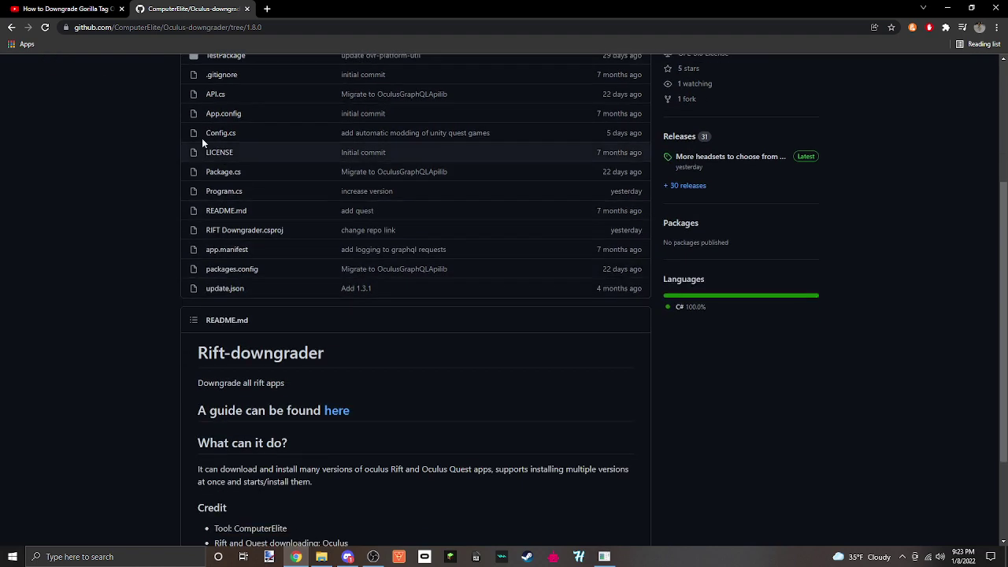
click(11, 26)
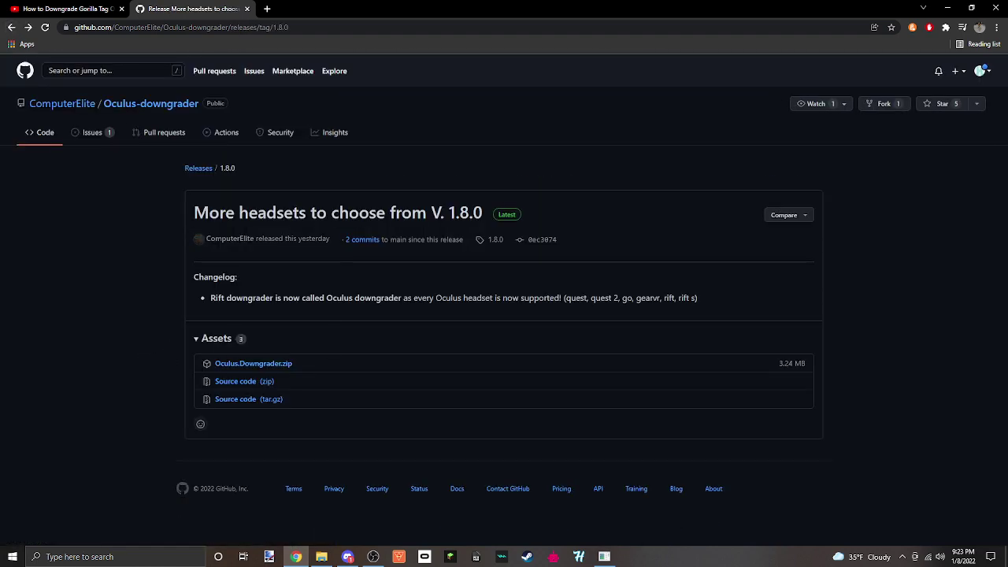
Step: Start the Oculus.Downgrader.zip download, cancel it and dismiss the downloads list
click(263, 367)
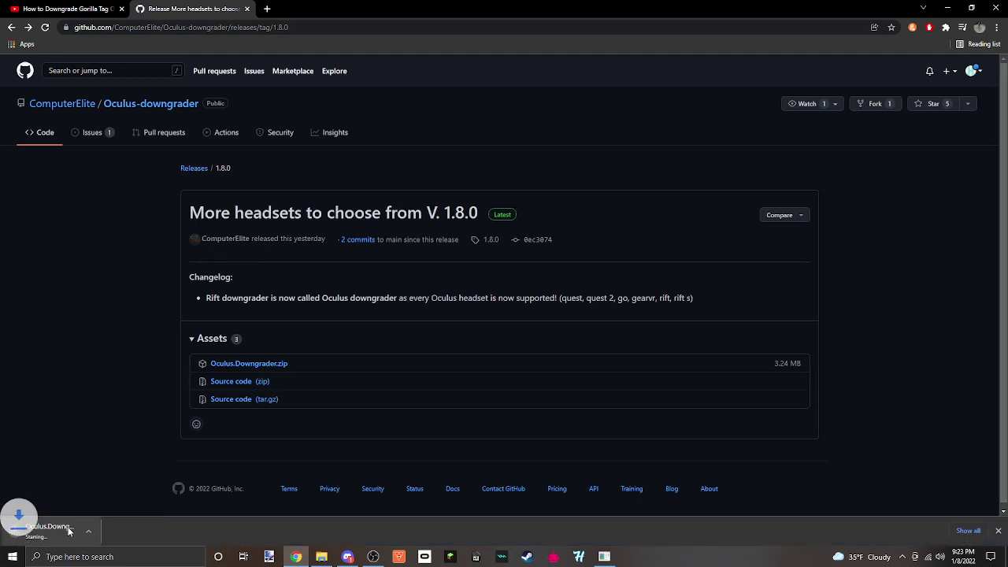
click(111, 532)
click(128, 515)
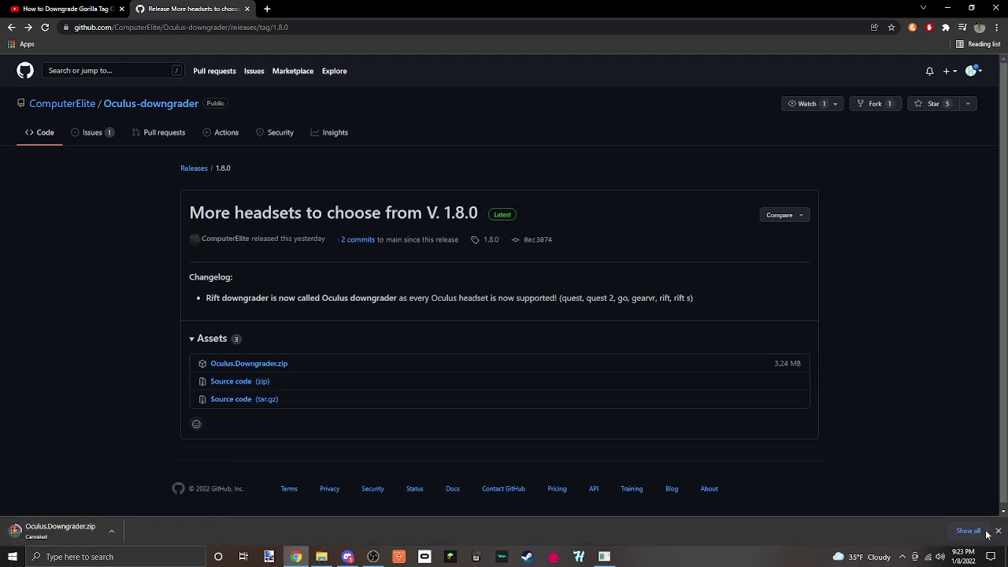
click(998, 531)
Step: Bring up the Oculus.Downgrader folder window, shift it right and scroll its file list
click(322, 557)
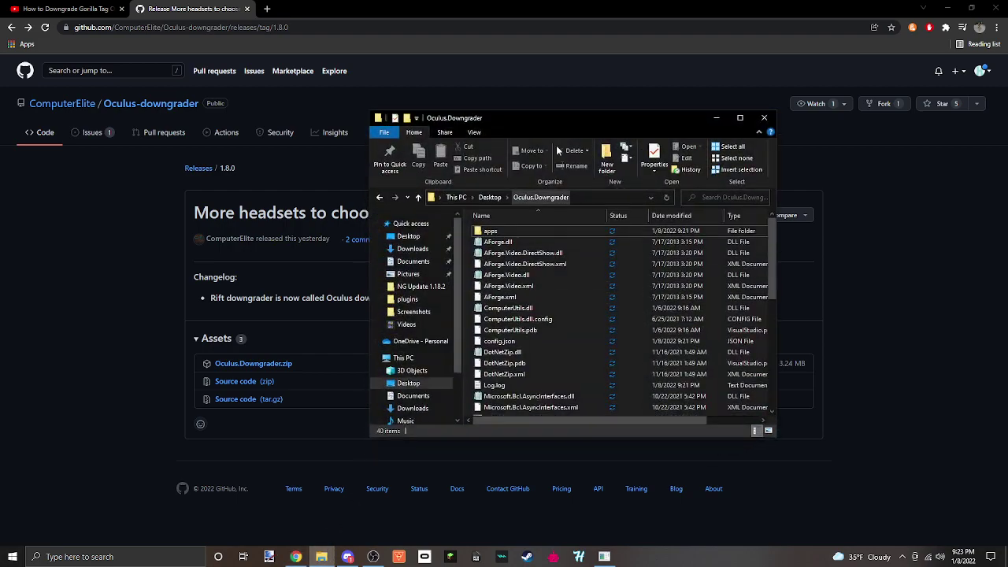
drag(562, 119, 717, 119)
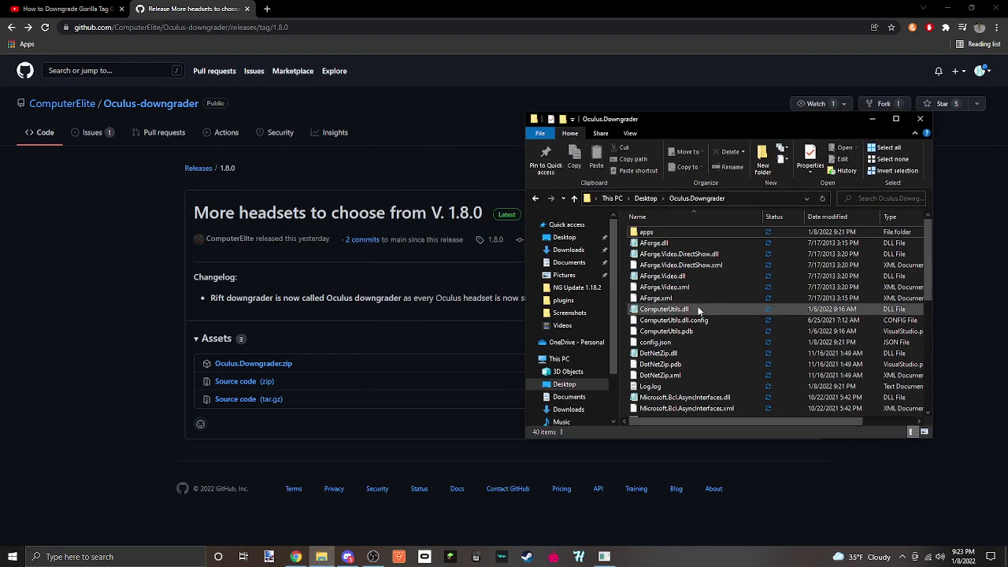
scroll(688, 346, down, 2)
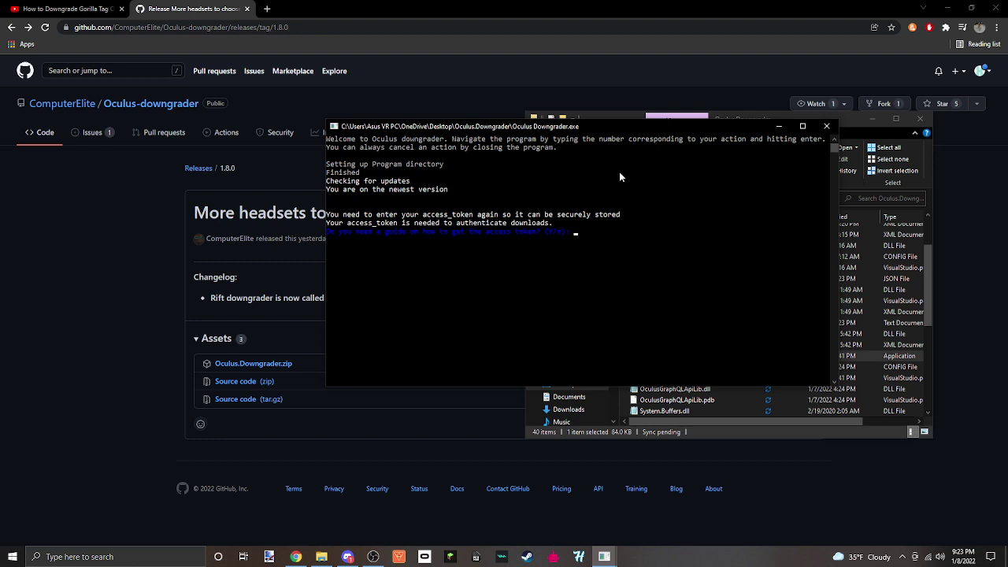
Step: Decline the access_token guide by answering n
text(y)
key(BackSpace)
text(n)
key(BackSpace)
text(n)
key(Return)
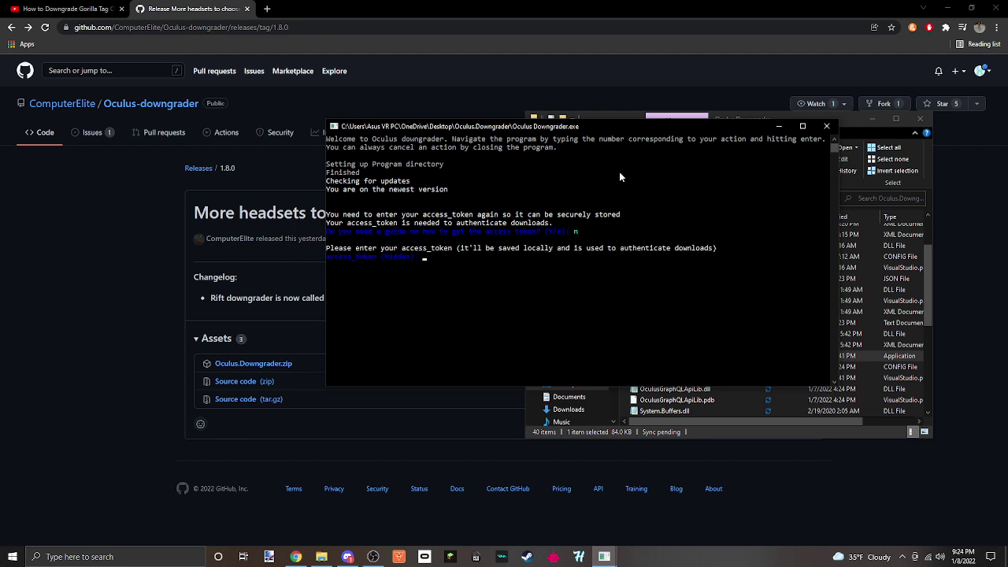
Step: Paste the access_token from the clipboard and set an encryption password
key(ctrl+v)
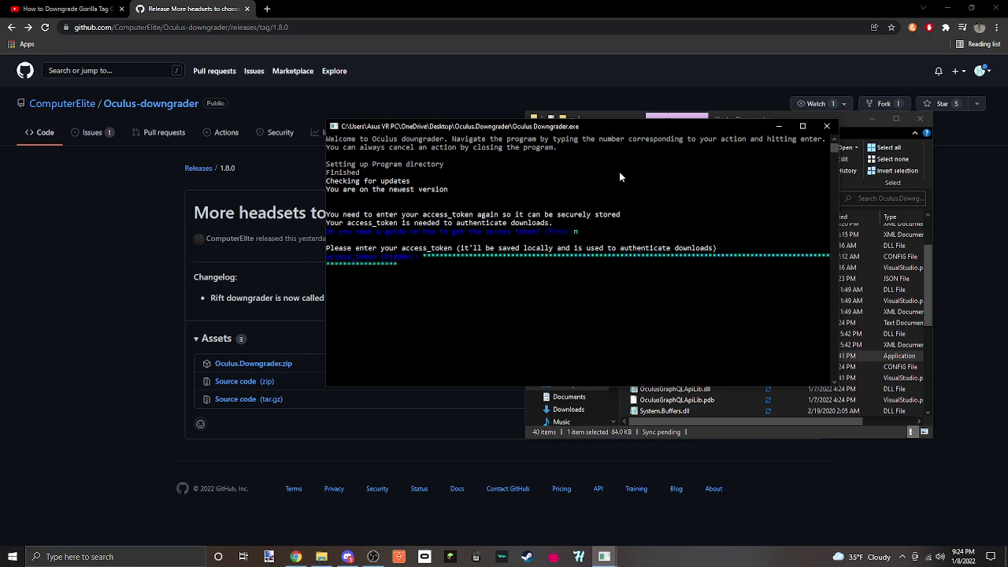
key(Return)
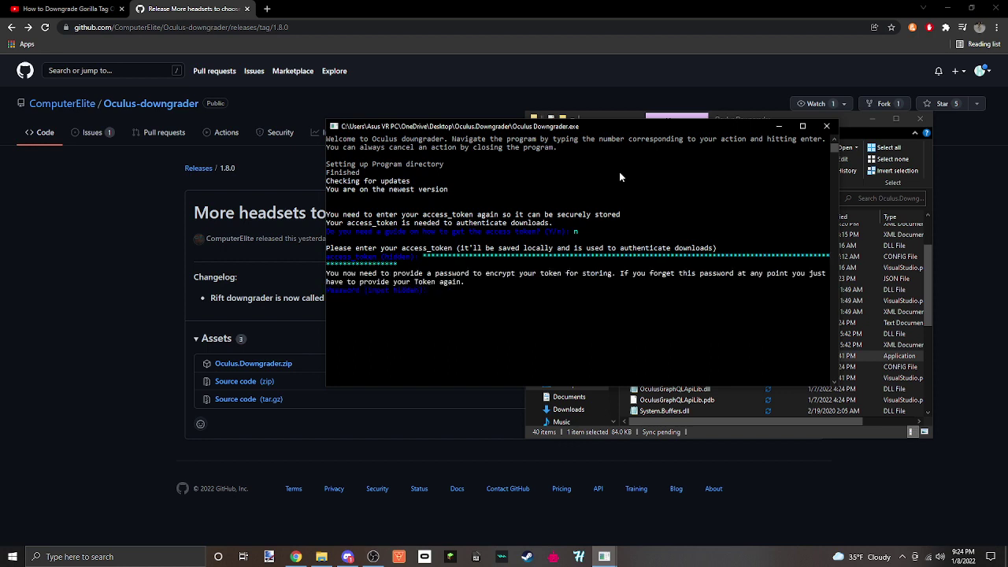
text(*)
key(Return)
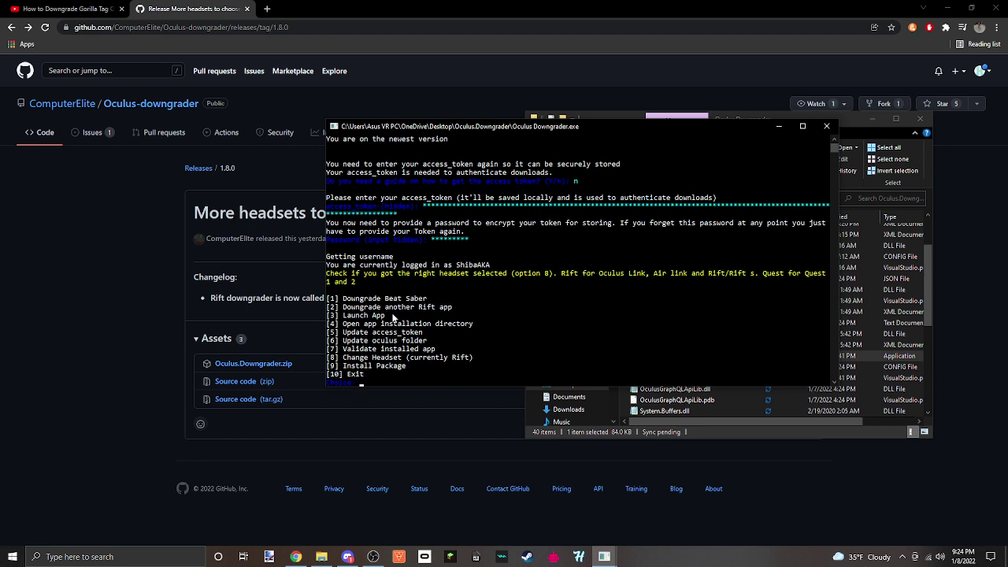
Step: Choose option 2, Downgrade another Rift app, and search for 'Gorilla Tag'
text(2)
key(Return)
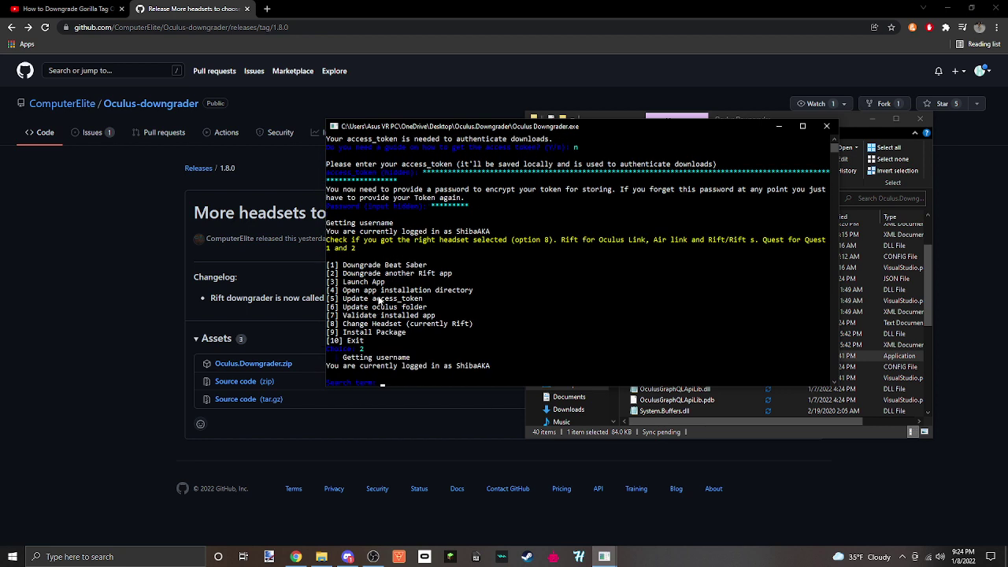
text(Go)
text(rilla Tag)
key(Return)
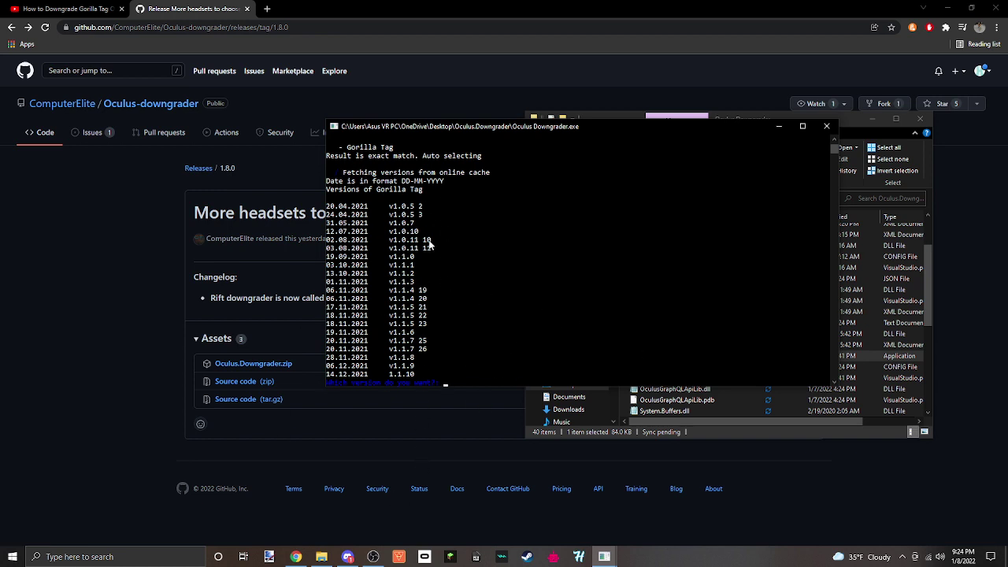
Step: Request Gorilla Tag version v1.1.4 19, confirm the download, and mark the resulting error lines
drag(435, 290, 390, 295)
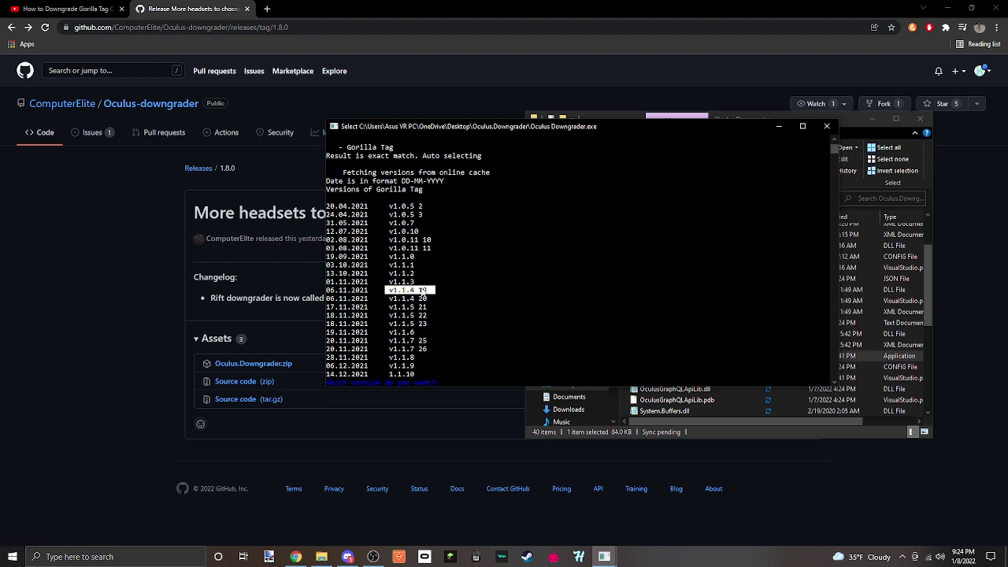
click(457, 386)
text(v1.1.4)
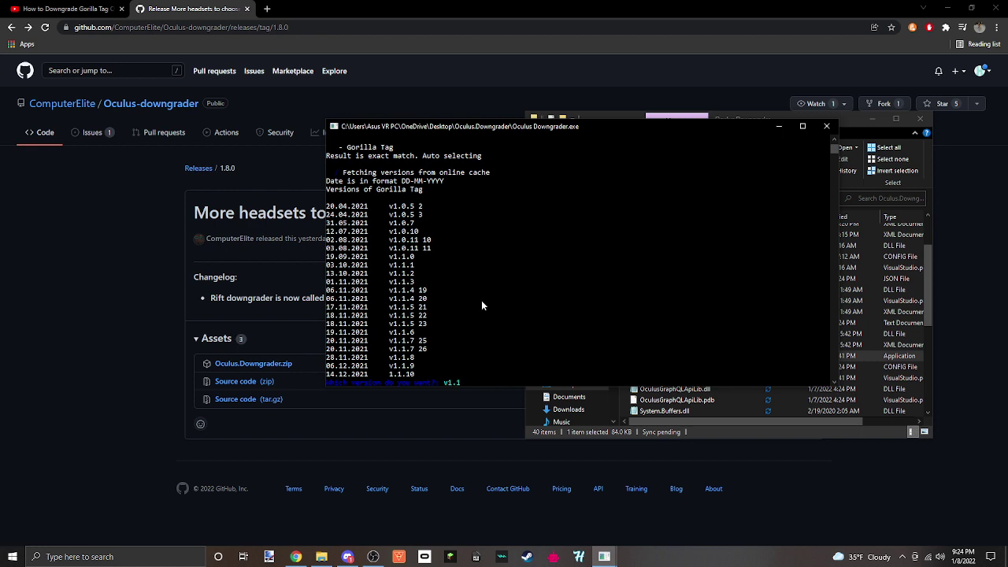
text( 1)
text(9)
key(Return)
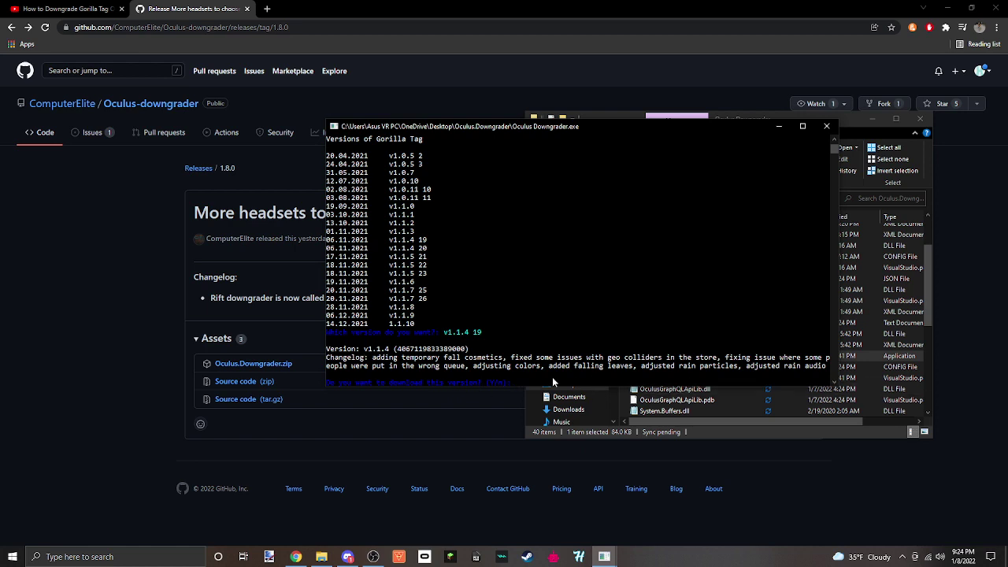
text(y)
key(Return)
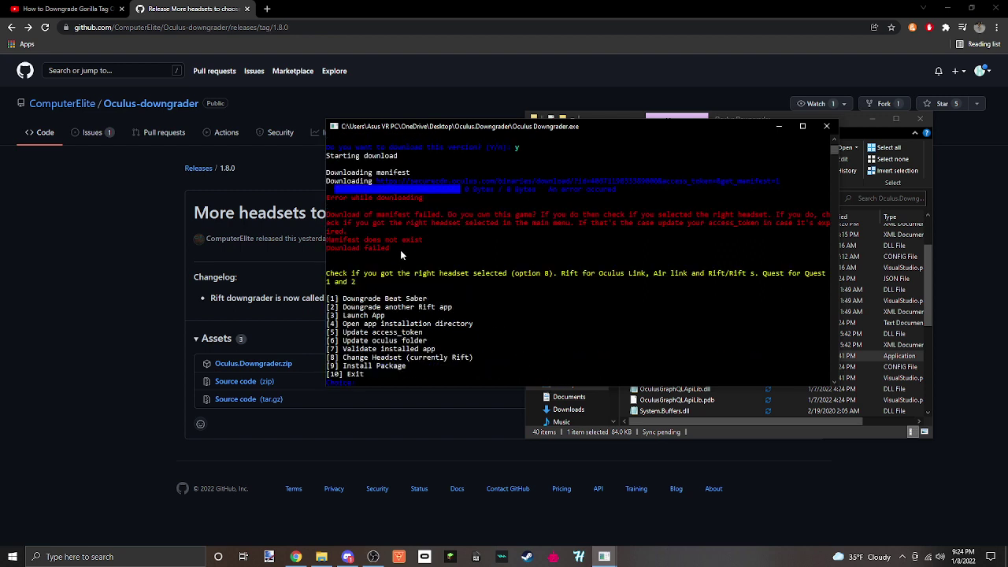
drag(327, 195, 409, 232)
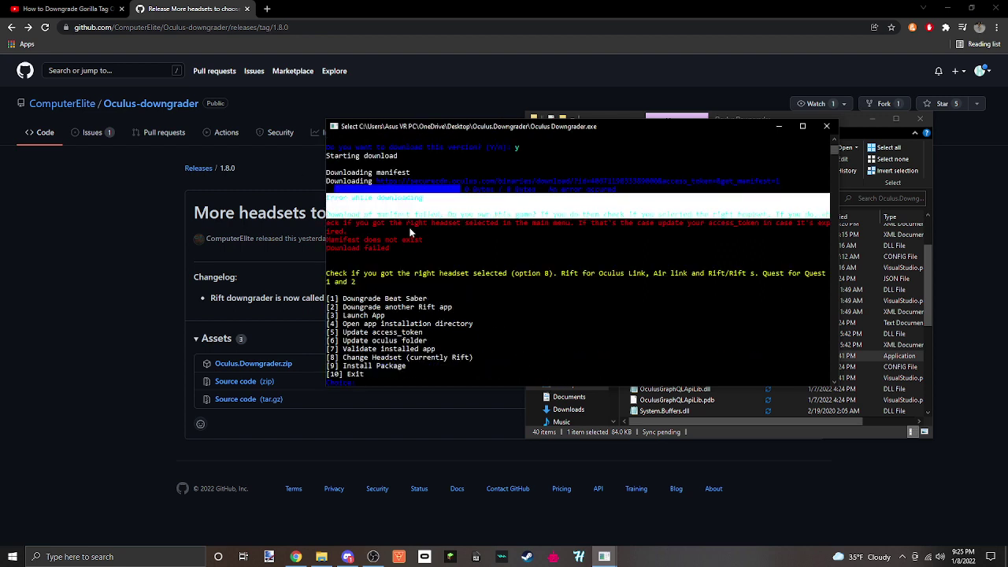
Step: Relaunch the downgrader, choose option 2, unlock with the password and search 'gorilla tag'
click(823, 126)
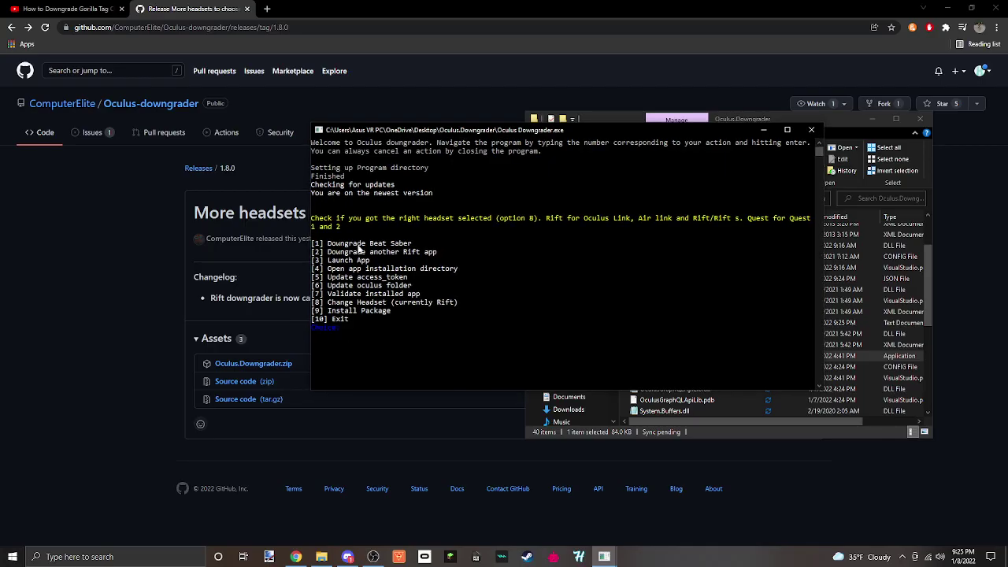
text(2)
key(Return)
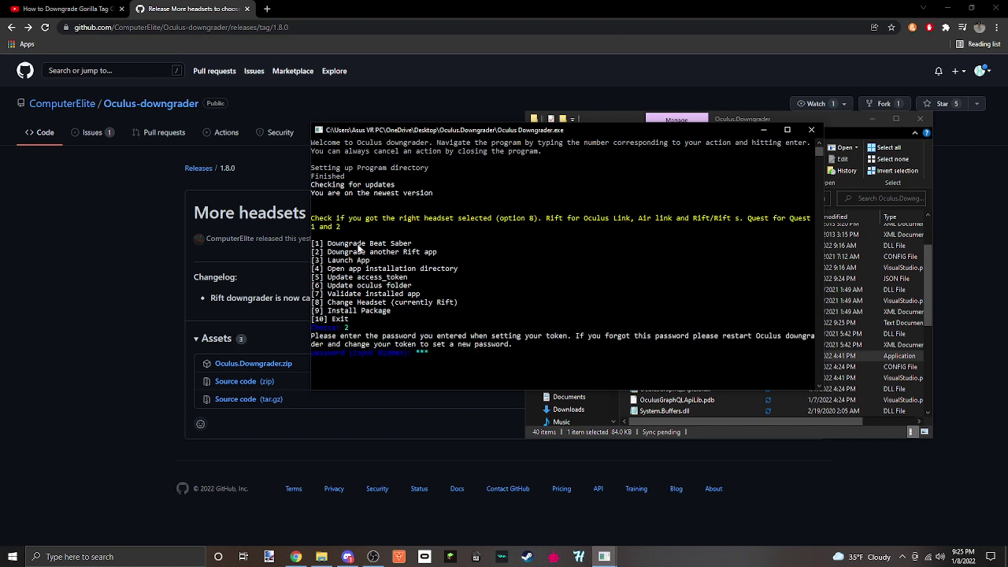
text(****)
key(BackSpace)
text(**)
key(Return)
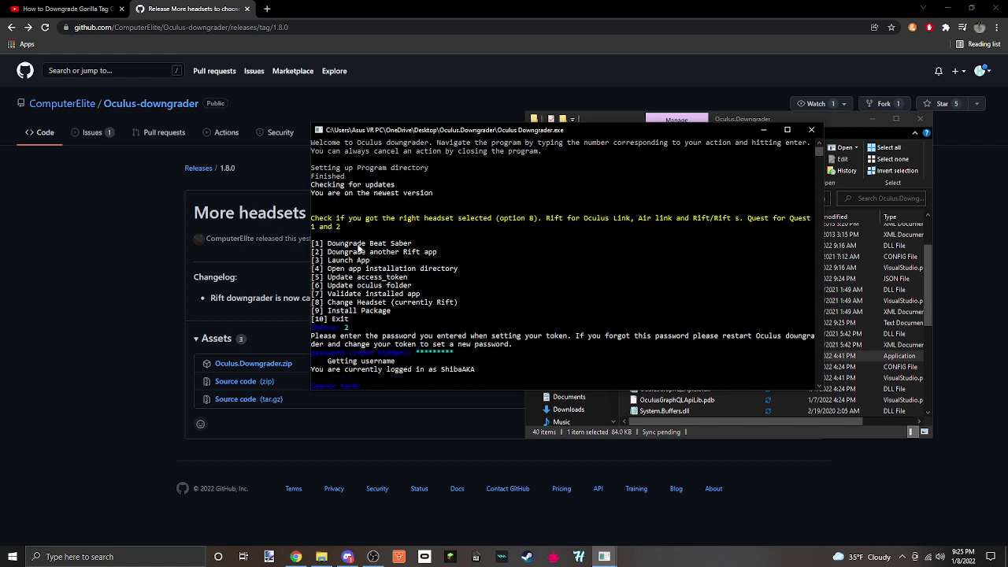
text(gorilla tag)
key(Return)
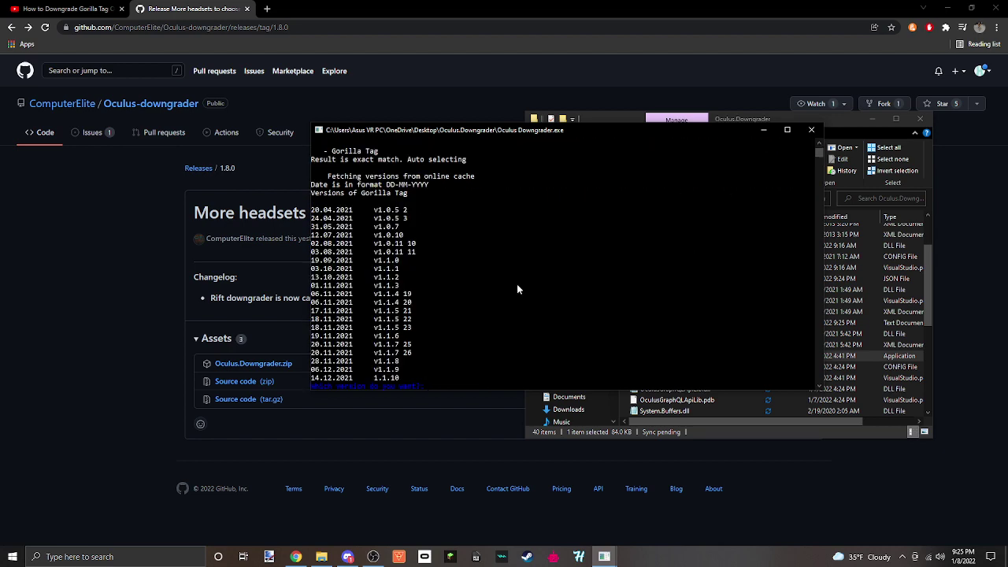
Step: Request Gorilla Tag v1.1.4 19 again and confirm the download with y
text(v1.1.)
text(4 19)
key(Return)
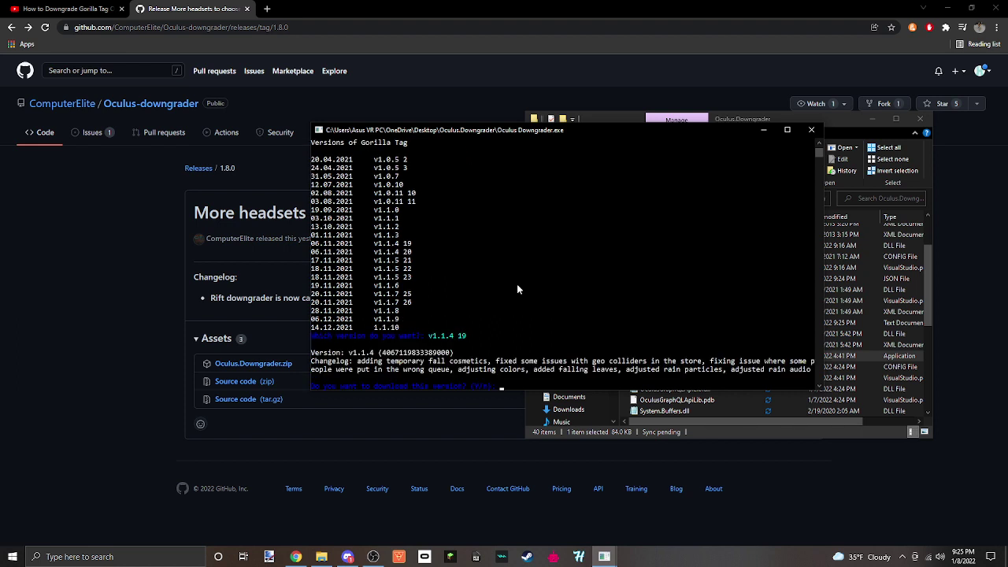
text(y)
key(Return)
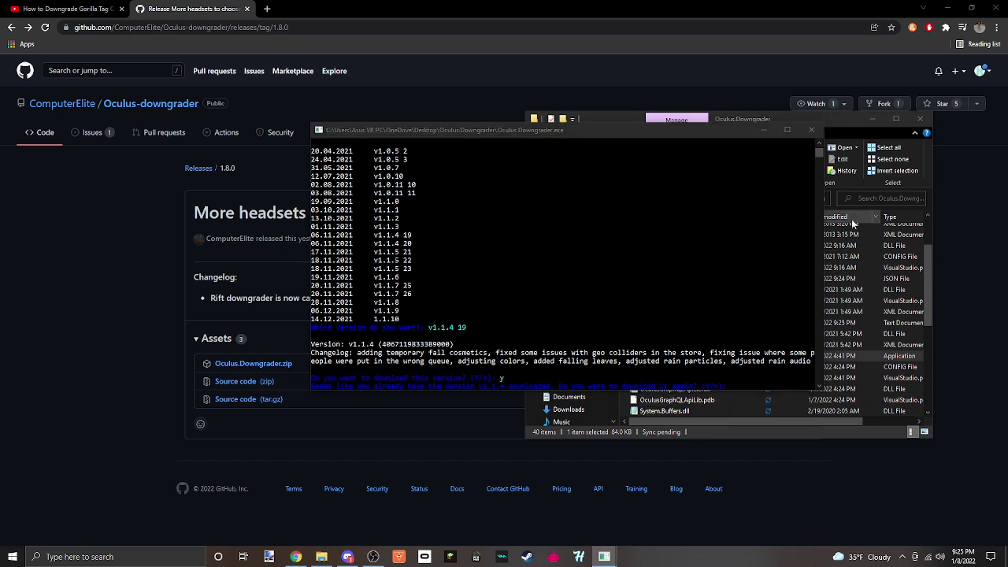
click(764, 129)
scroll(820, 298, up, 3)
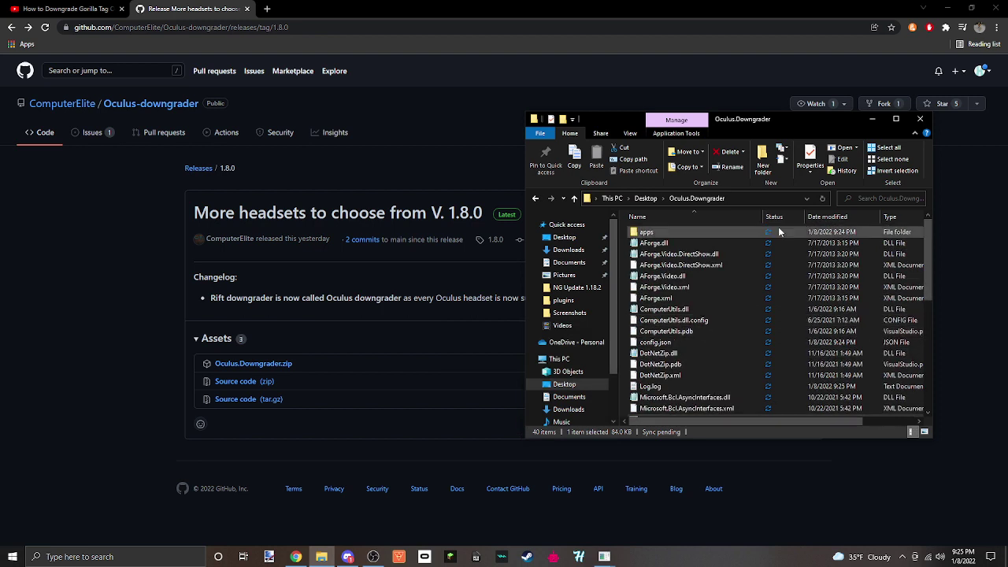
double_click(778, 227)
double_click(778, 232)
double_click(711, 232)
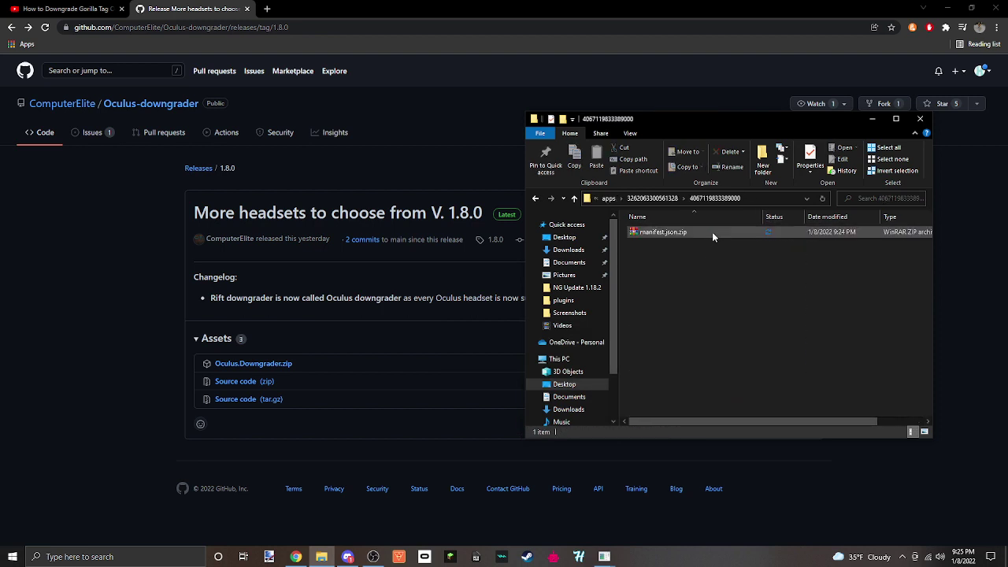
click(712, 232)
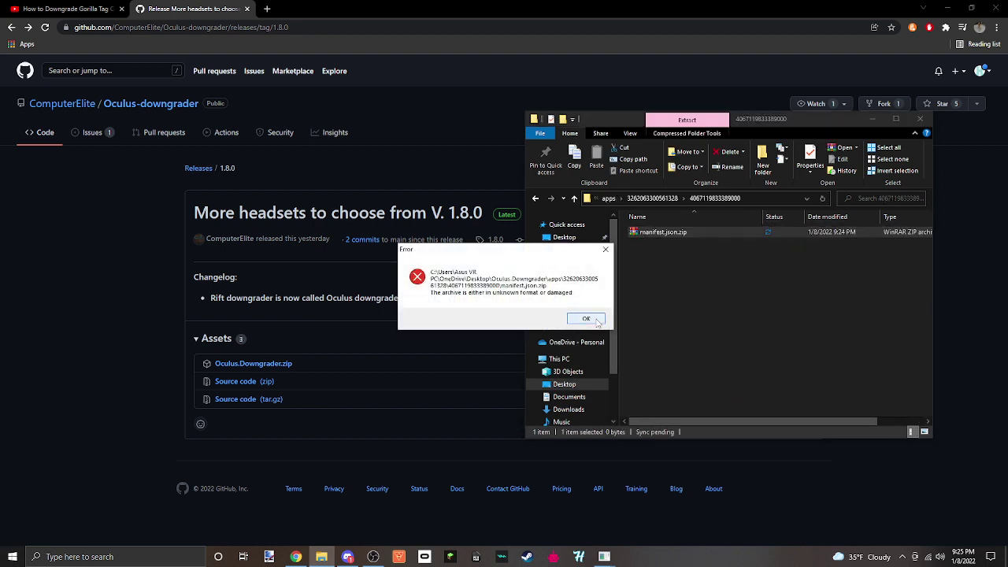
Step: Dismiss the error, go up to Oculus.Downgrader's apps folder, and return to the console
click(593, 320)
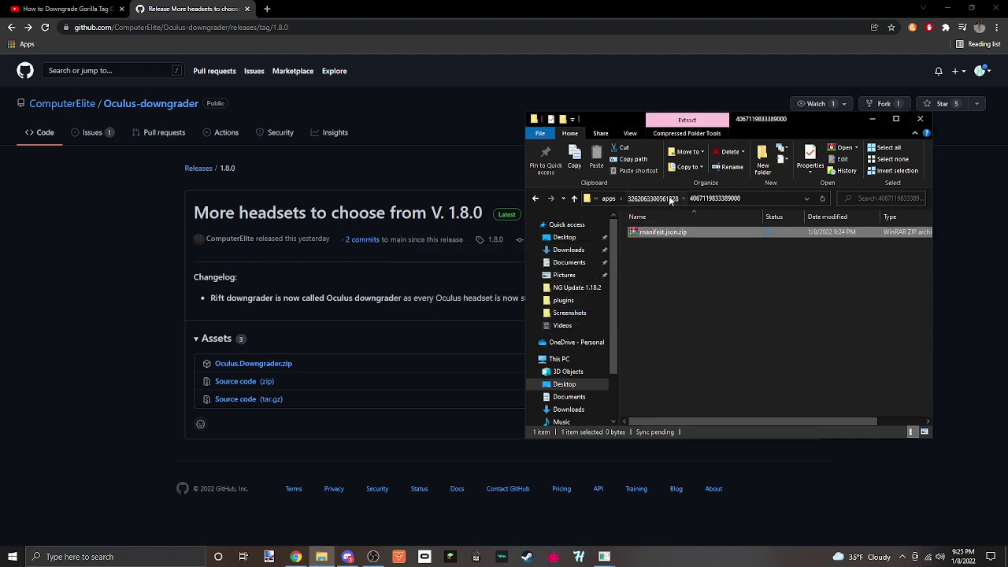
click(652, 197)
click(630, 199)
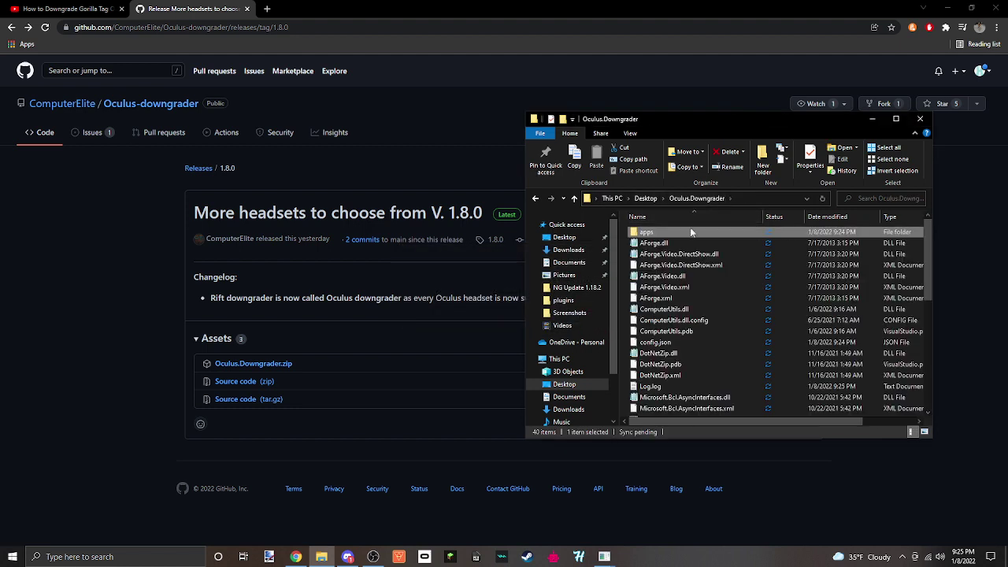
double_click(691, 232)
click(685, 233)
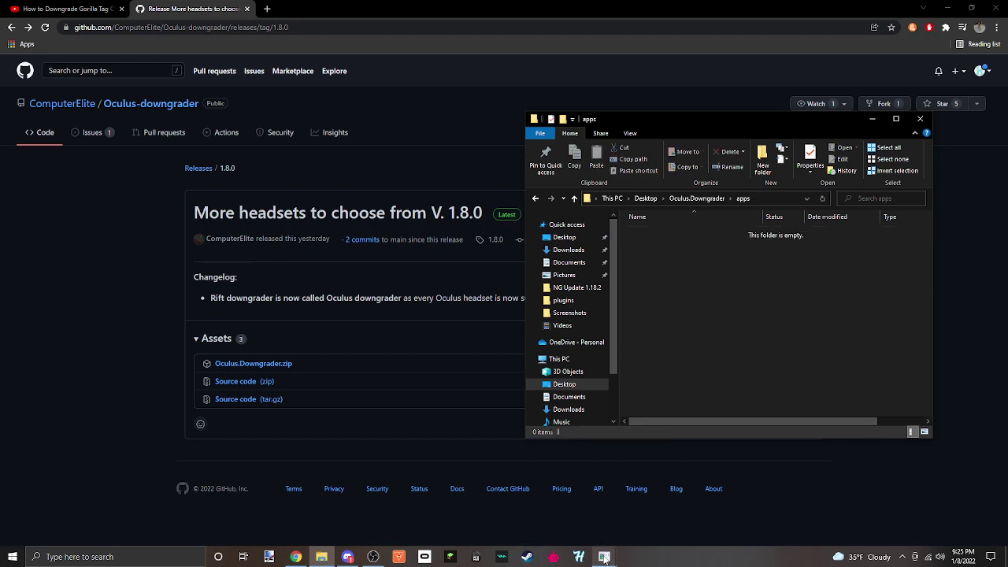
click(660, 513)
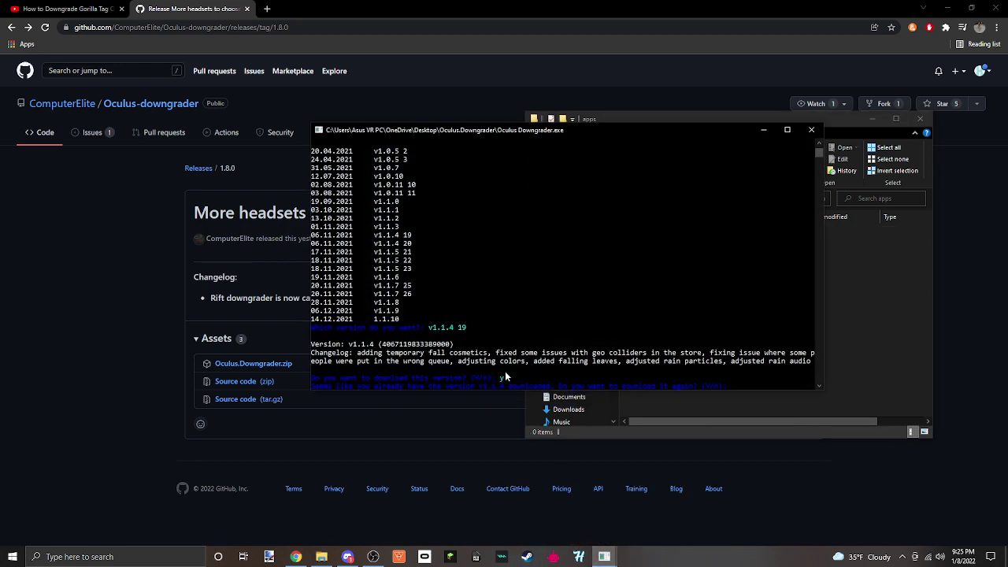
Step: Confirm the re-download with y, then delete the new numbered folder from apps
text(y)
key(Return)
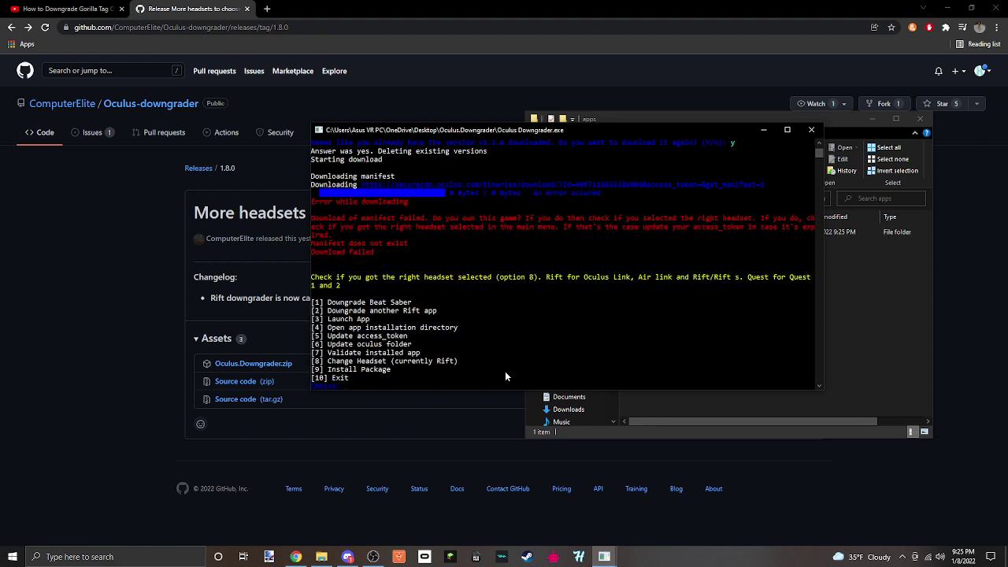
click(896, 315)
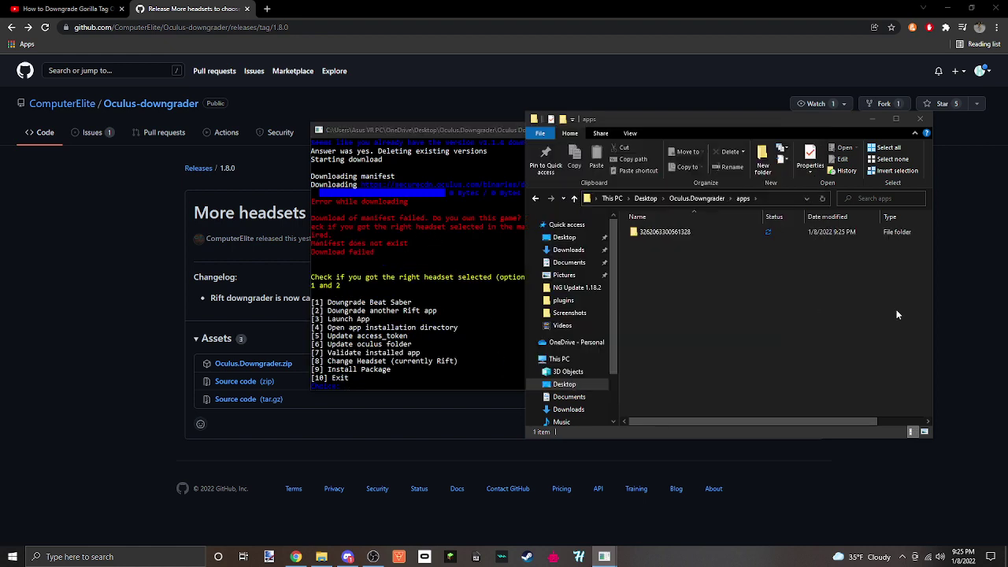
click(824, 234)
key(Delete)
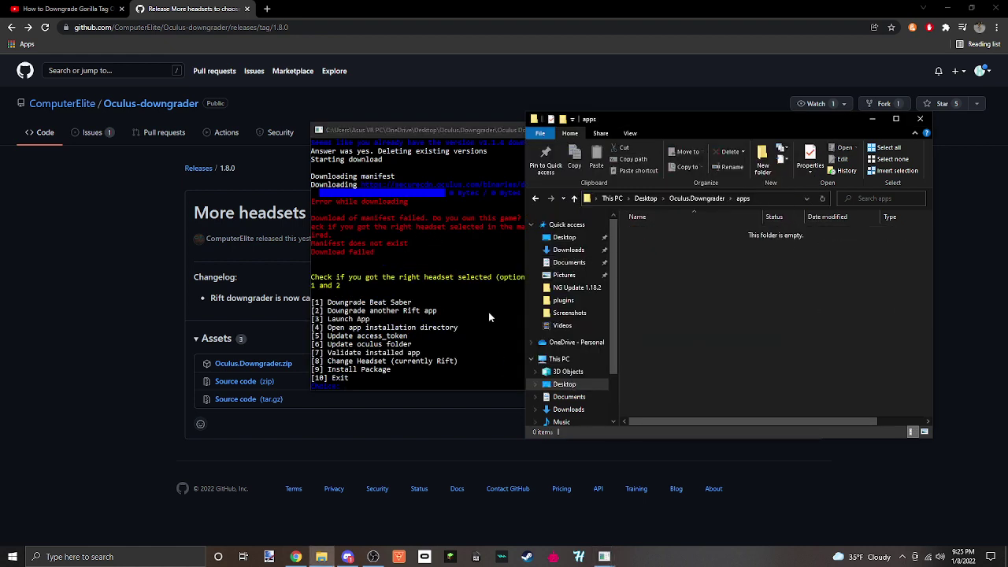
Step: Switch the headset to Quest via menu option 8
click(489, 318)
click(435, 385)
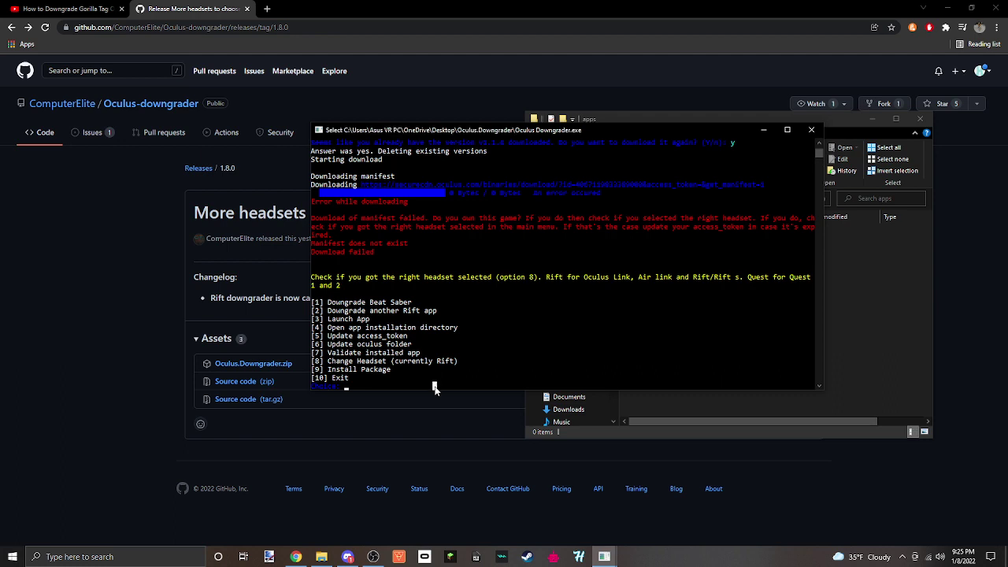
text(8)
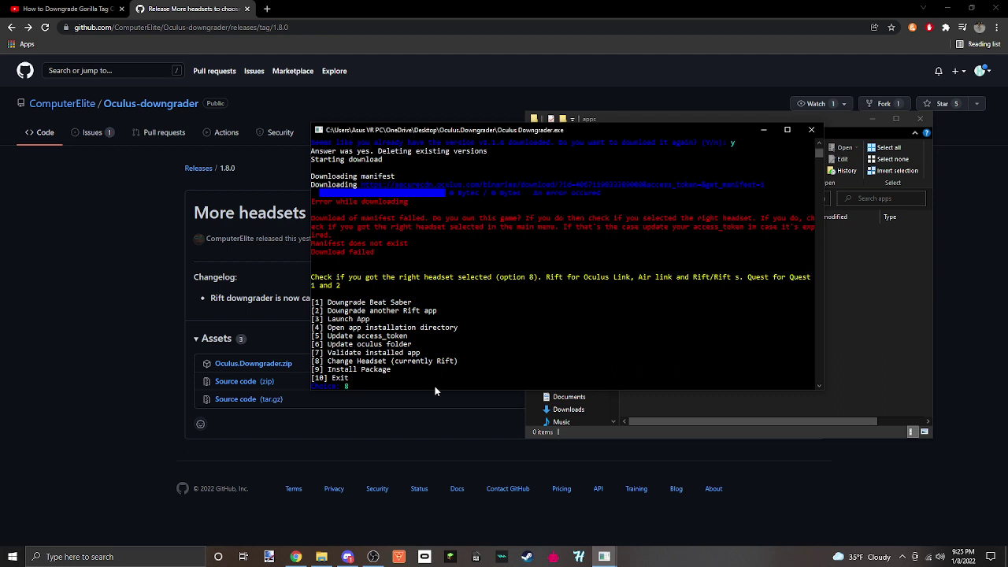
key(Return)
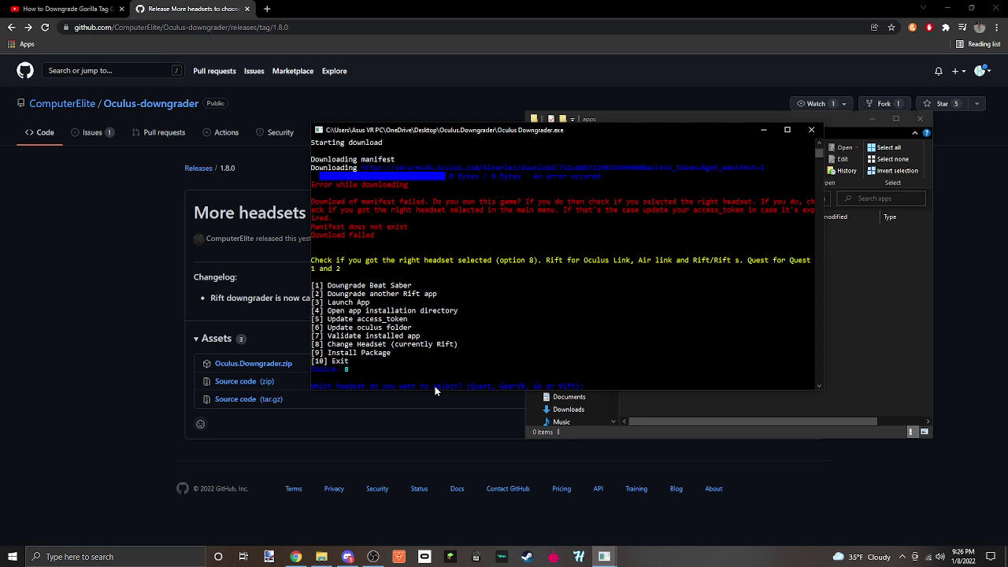
text(Quest)
key(Return)
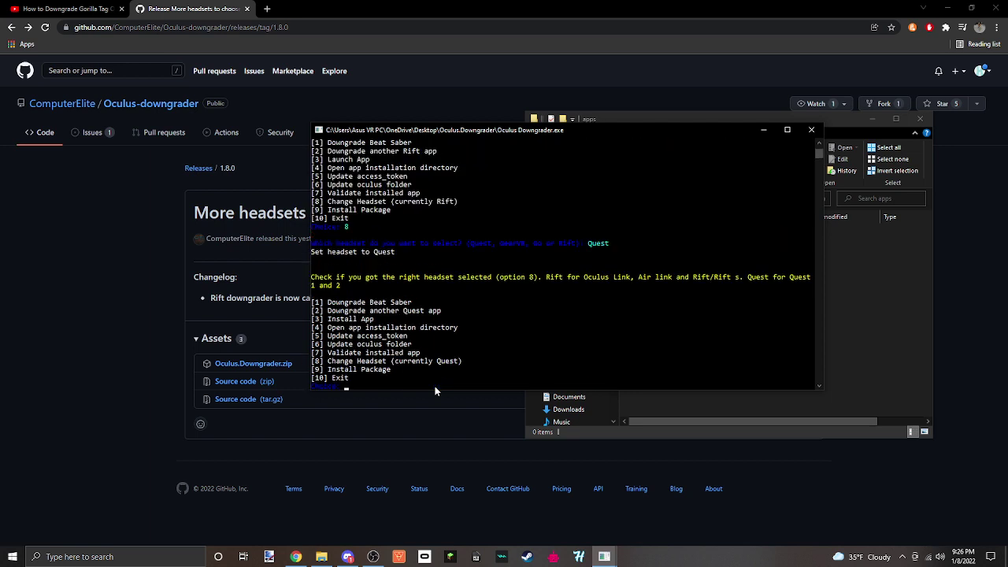
Step: Choose option 2, search 'Gorilla tag' and confirm downloading version 1.1.4 61
text(2)
key(Return)
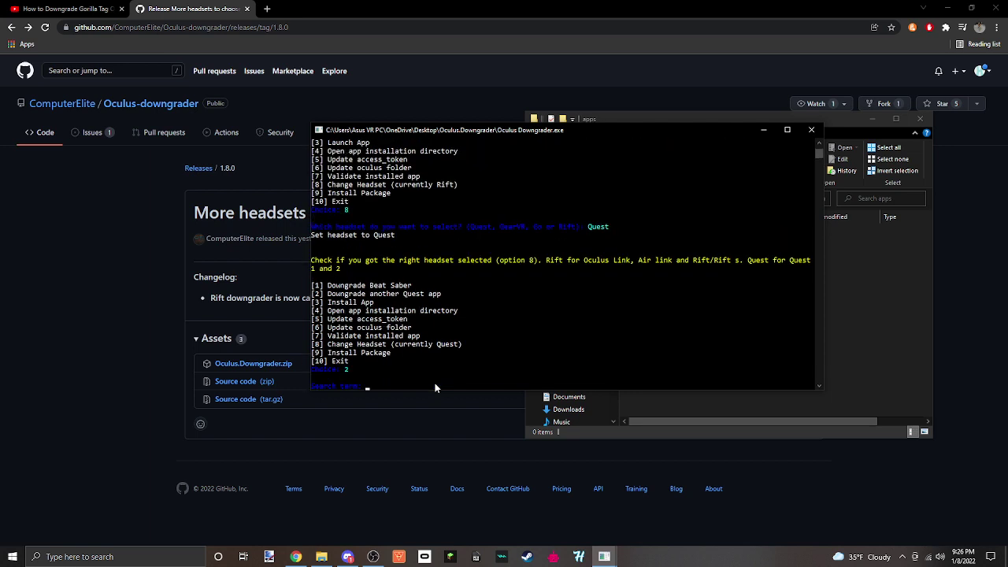
text(Gorilla ta)
text(g)
key(Return)
text(1.1.4 61)
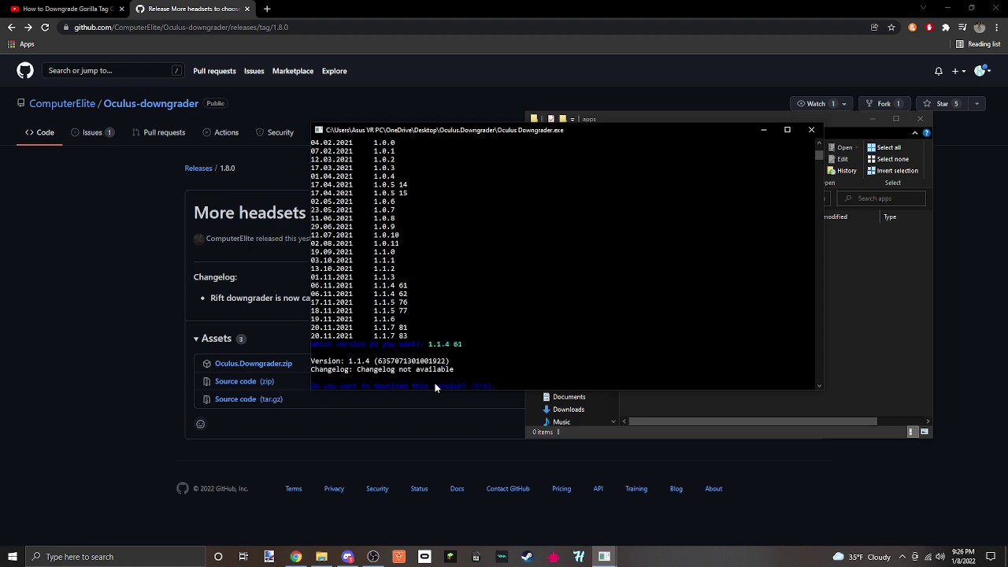
text(y)
key(Return)
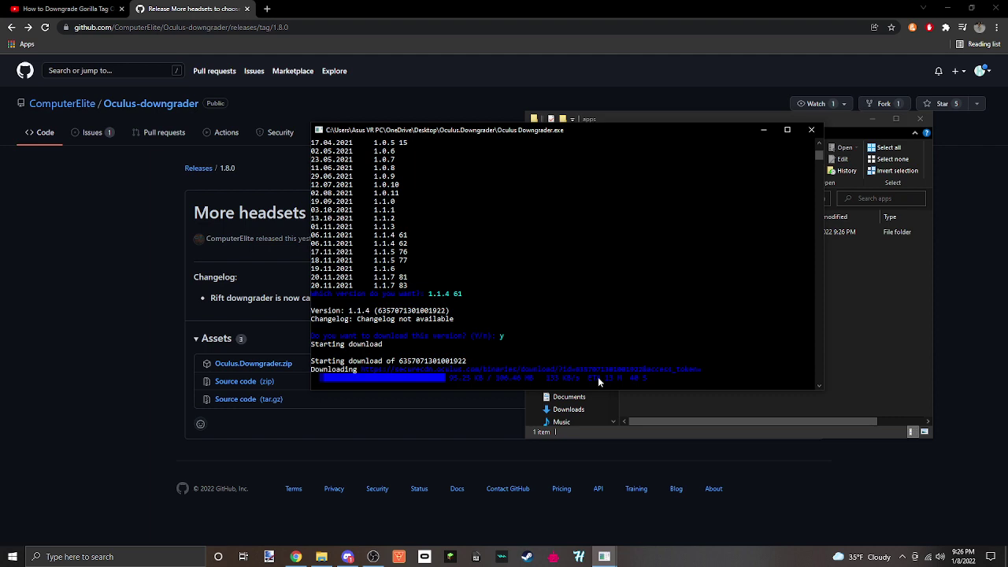
Step: Open the new numbered folder under apps to find app.apk, then return to the console
click(859, 354)
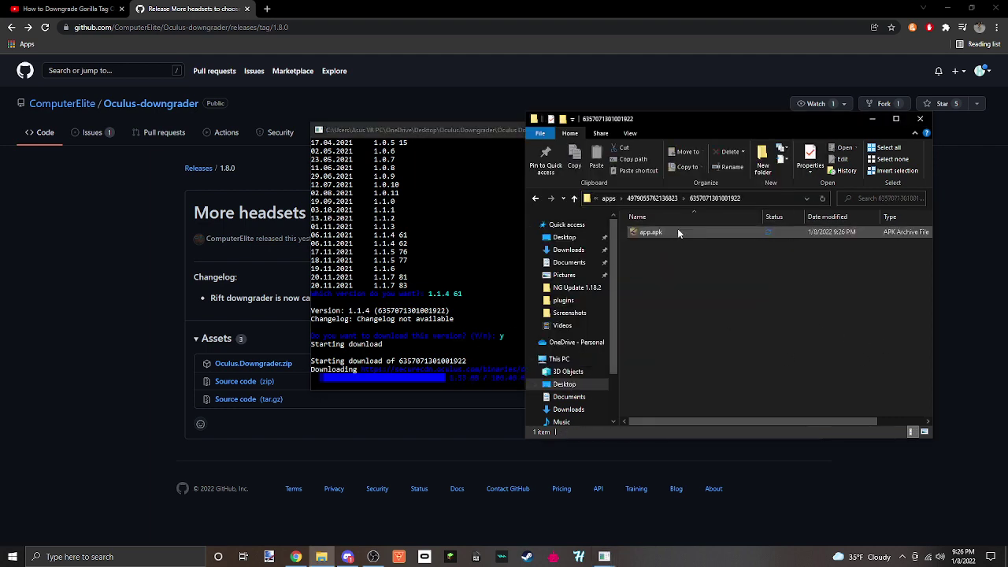
double_click(679, 234)
click(489, 369)
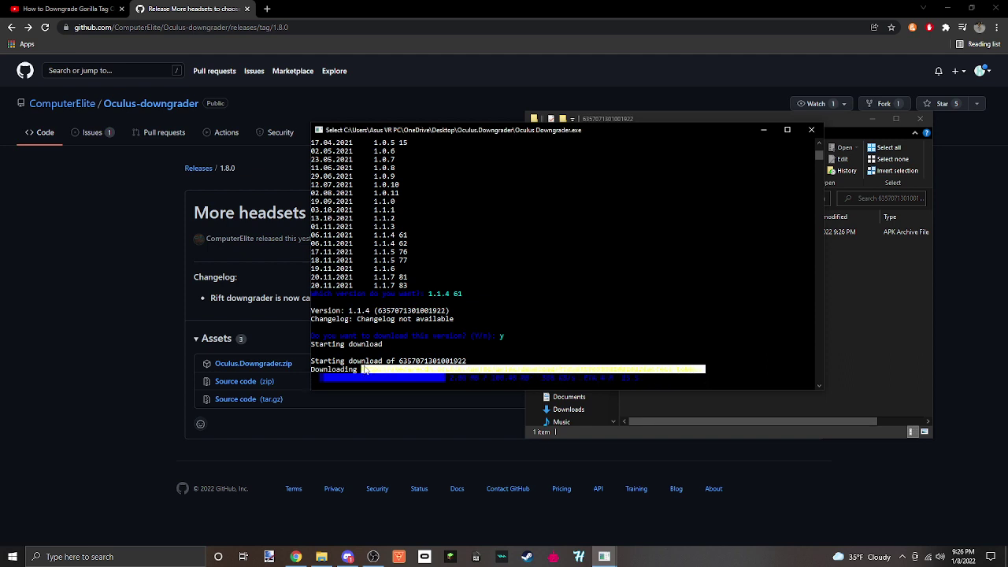
Step: Start the GorillaTag114.apk download from the Oculus link in a new Chrome tab, then cancel it
click(271, 9)
key(ctrl+v)
key(Return)
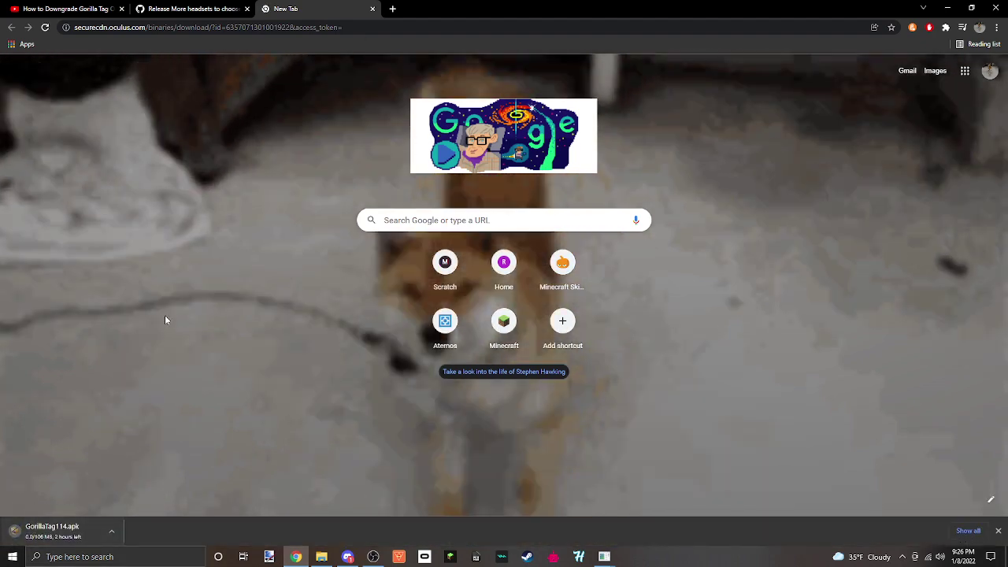
click(111, 533)
click(139, 486)
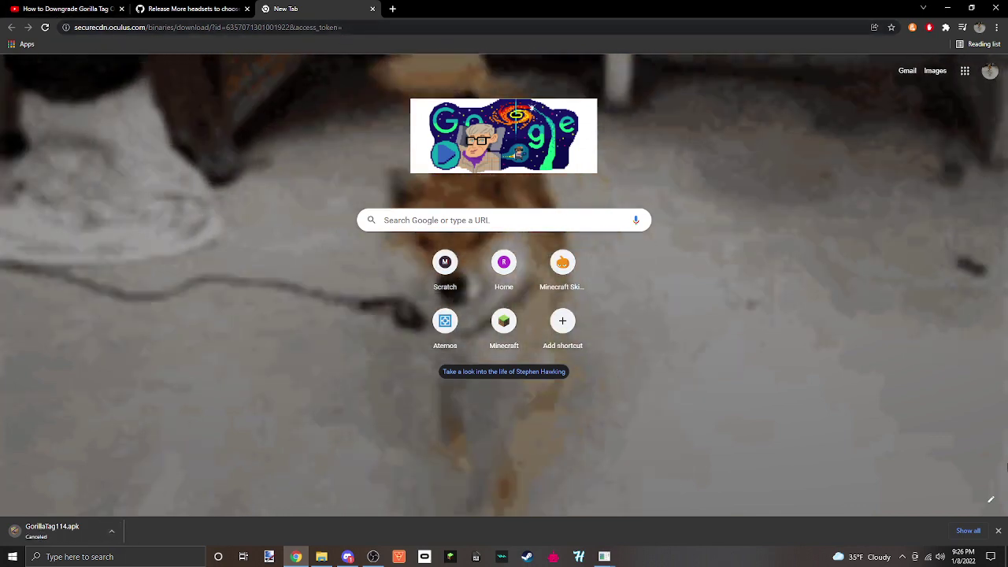
click(999, 532)
mouse_move(604, 557)
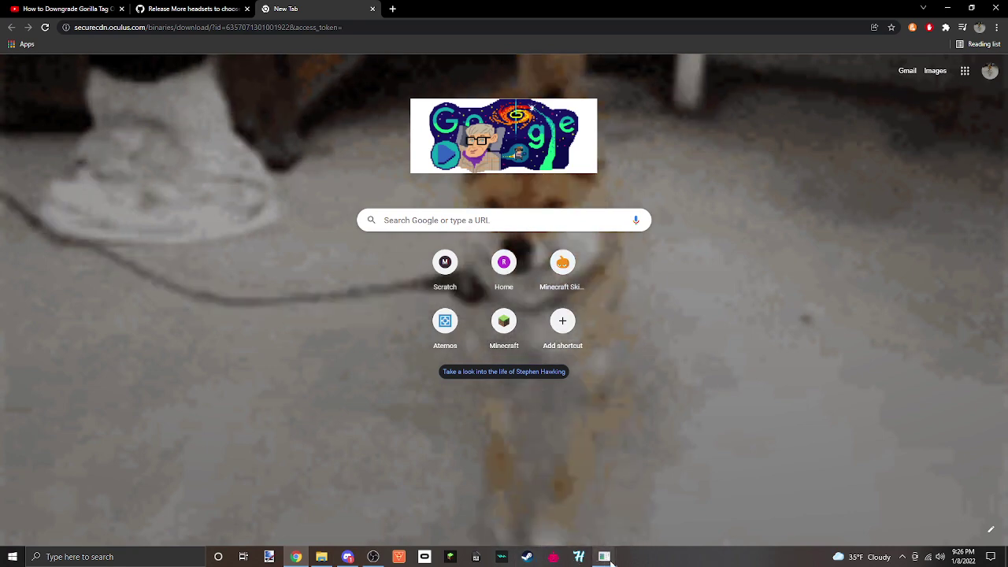
click(546, 508)
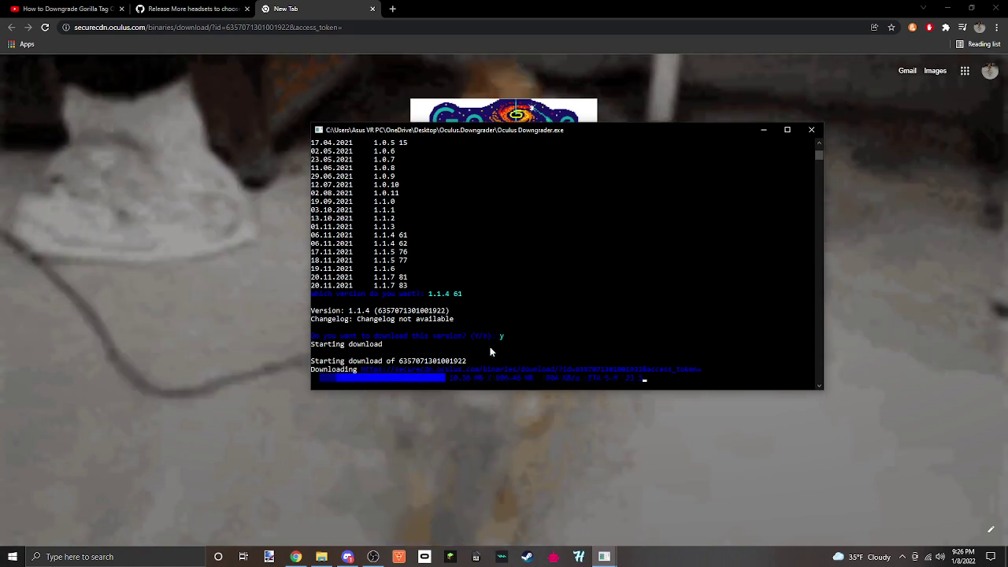
Step: Browse File Explorer via This PC > Desktop > Oculus.Downgrader to the apps folder
click(322, 557)
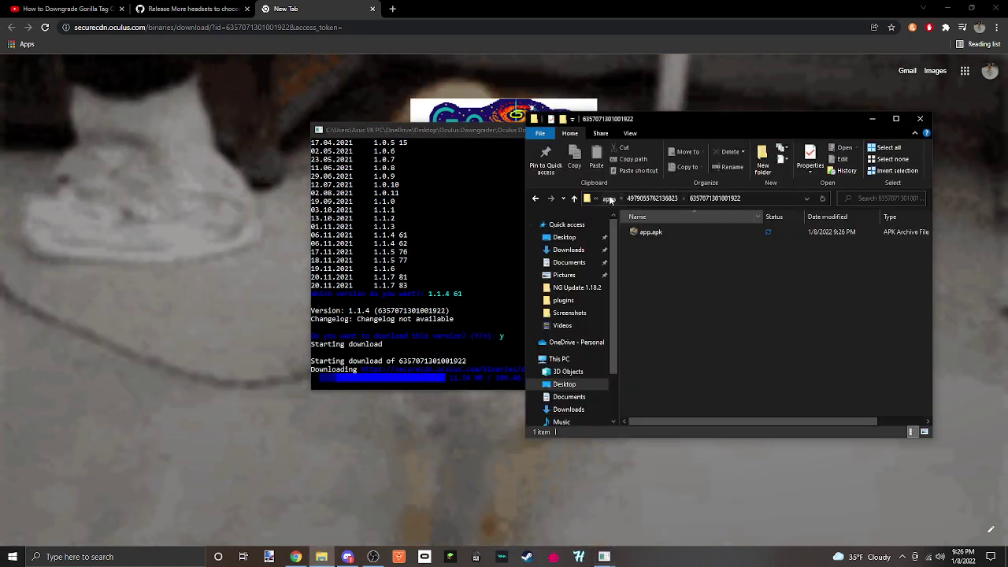
click(609, 197)
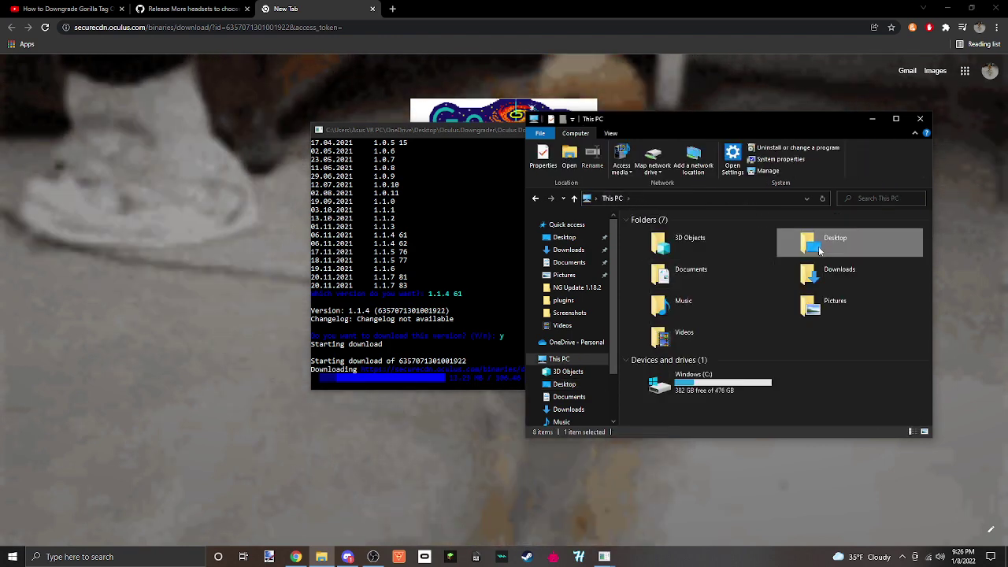
double_click(819, 250)
double_click(738, 229)
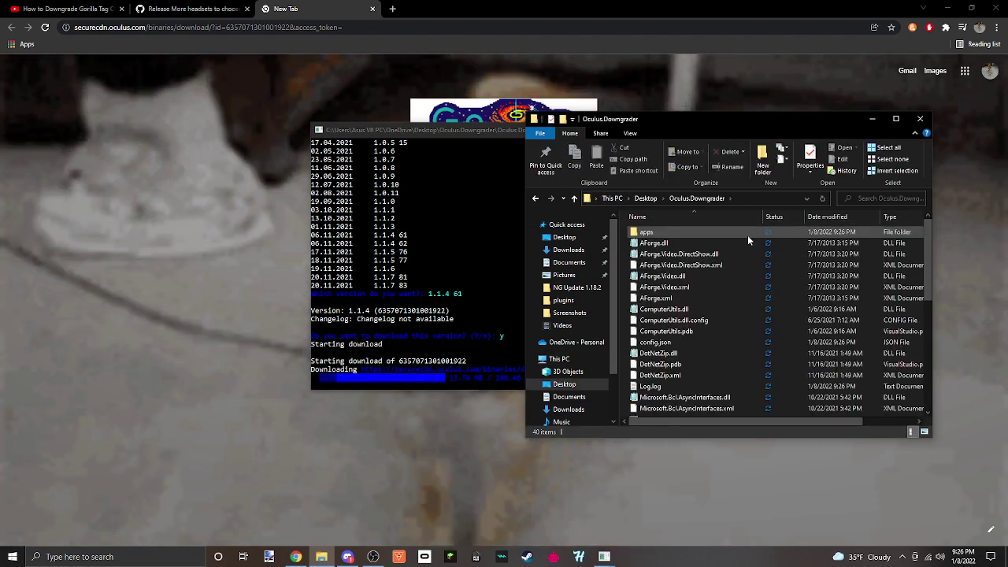
scroll(756, 315, down, 2)
scroll(765, 360, down, 3)
scroll(772, 358, up, 4)
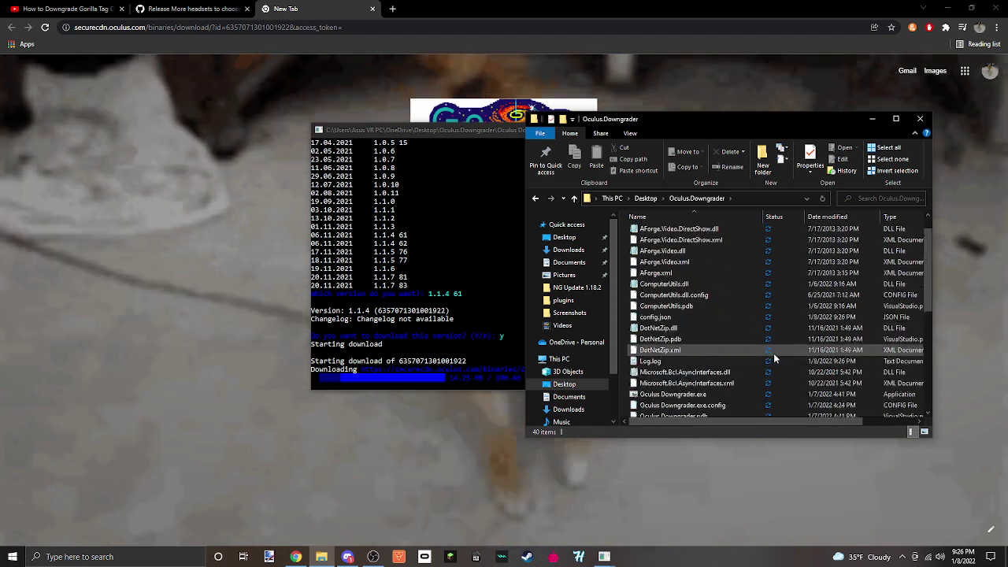
scroll(774, 356, up, 1)
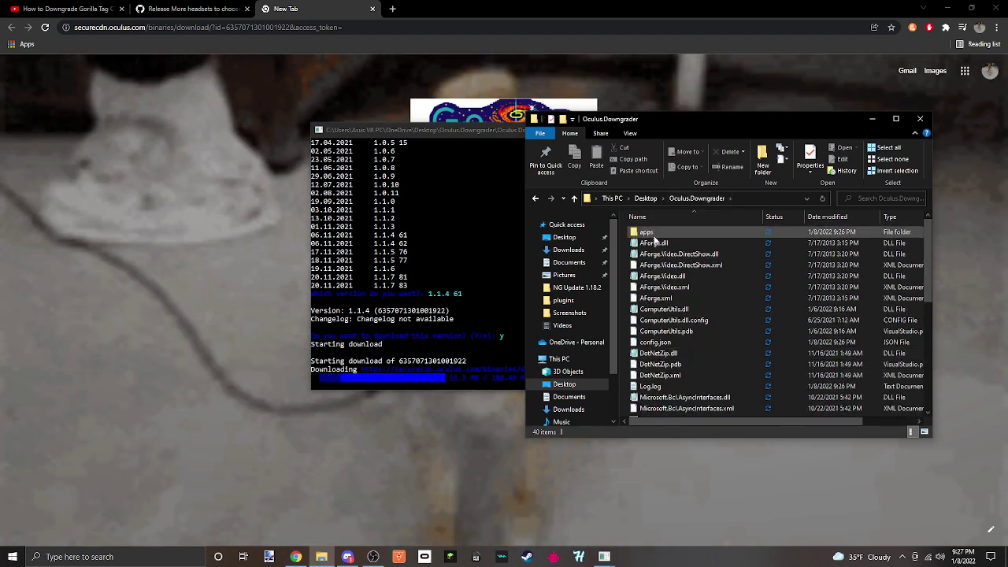
double_click(647, 233)
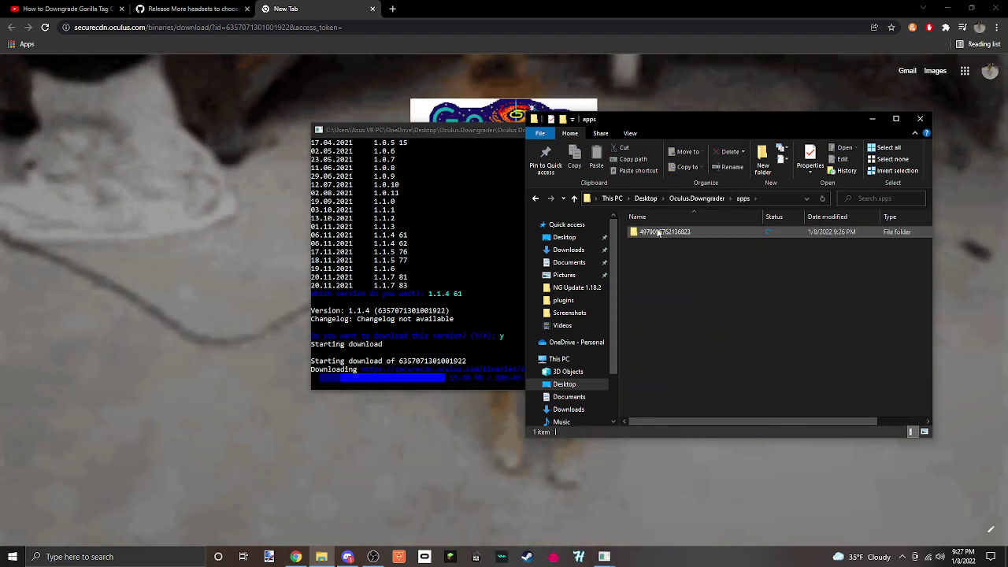
click(683, 234)
double_click(683, 234)
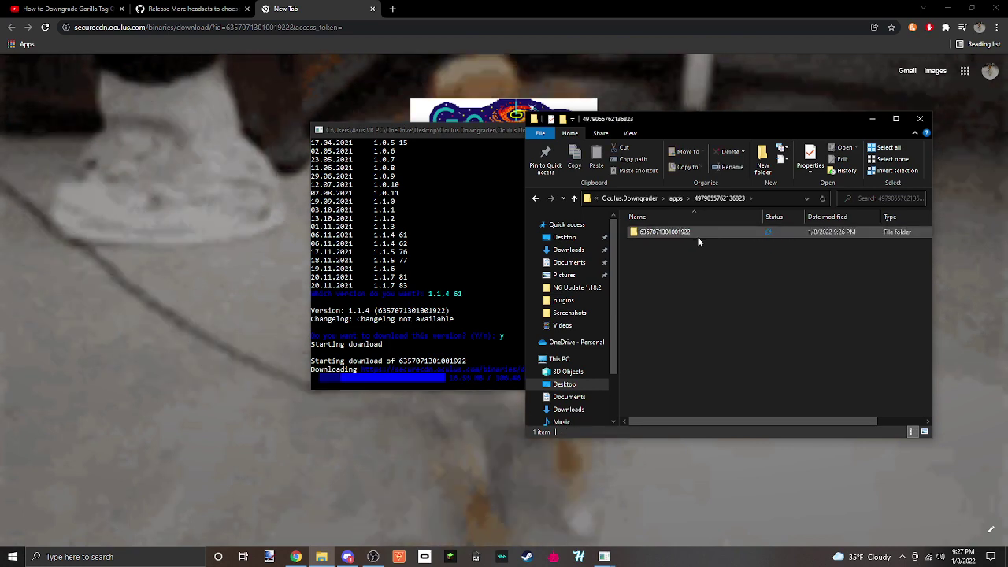
double_click(695, 235)
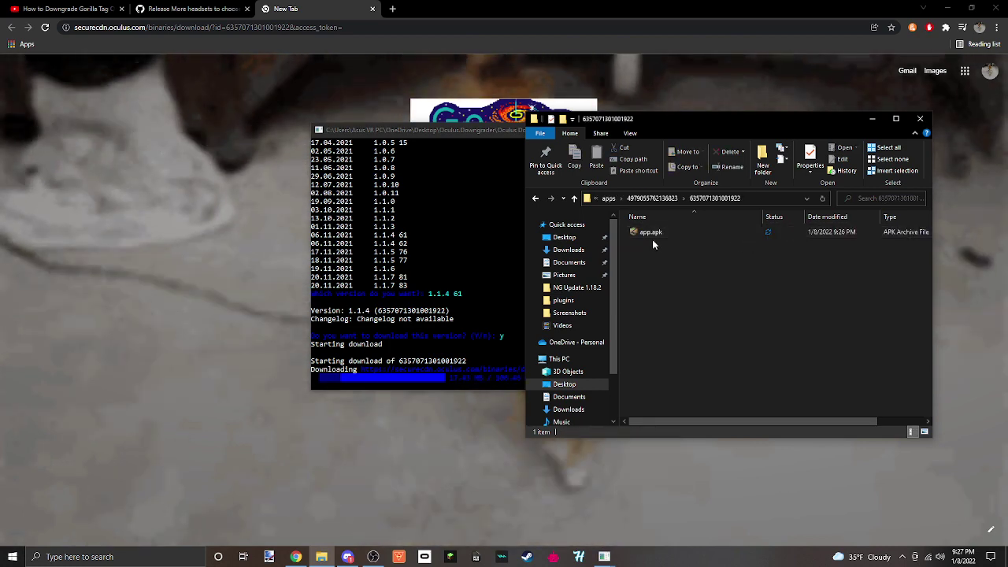
click(650, 233)
click(762, 314)
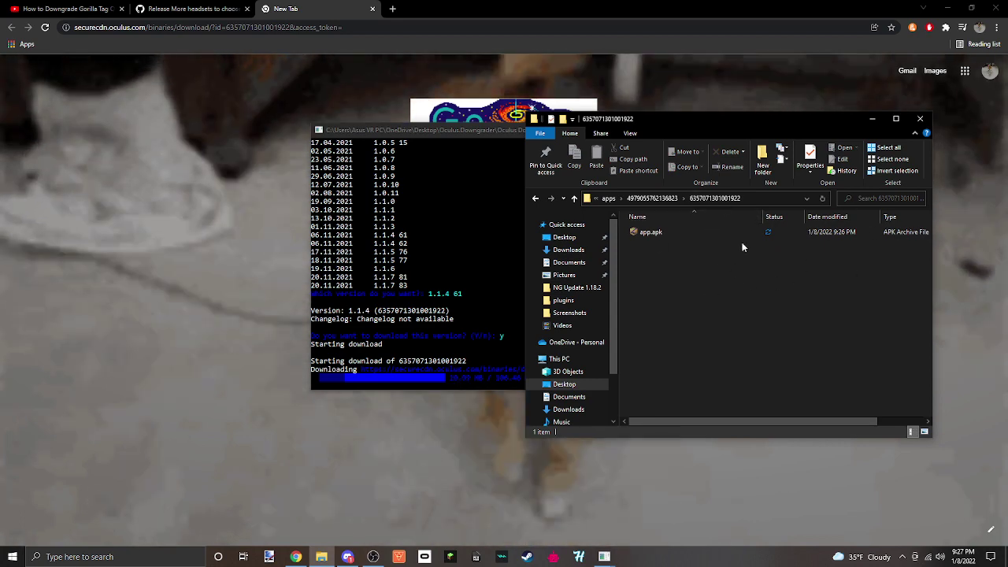
click(735, 232)
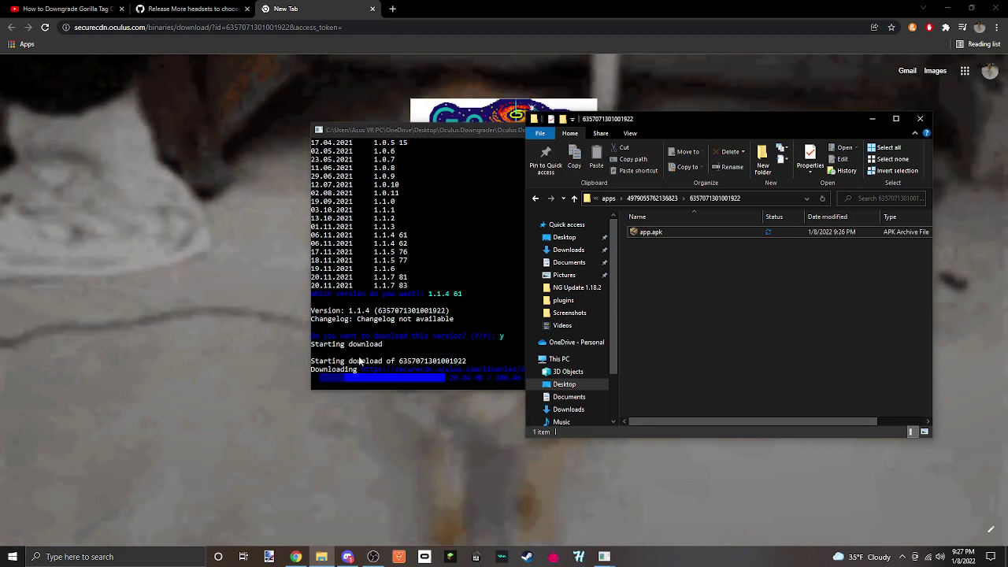
click(677, 344)
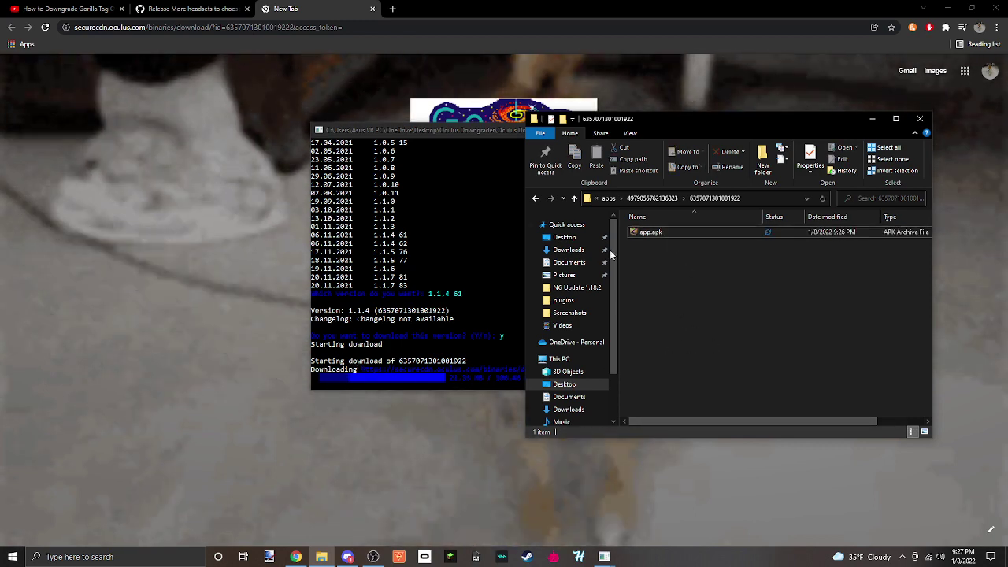
Step: Close File Explorer, leaving the console's Gorilla Tag 1.1.4 download about a third complete
click(920, 118)
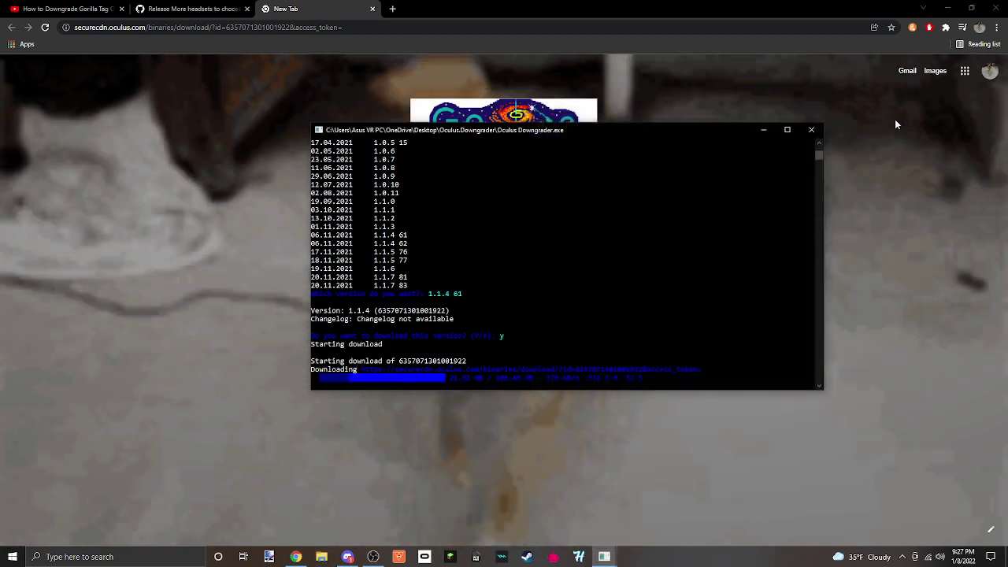